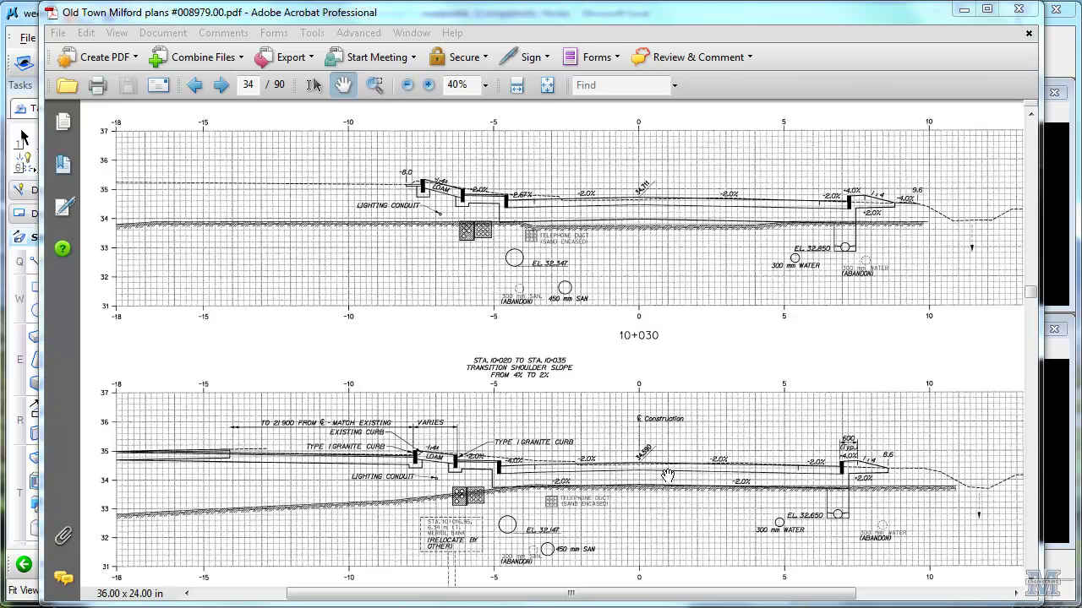
Step: Zoom the plan sheet to 50% and pan to the 10+020 cross-section
click(429, 84)
mouse_move(769, 526)
mouse_down()
mouse_move(579, 479)
mouse_move(533, 311)
mouse_up()
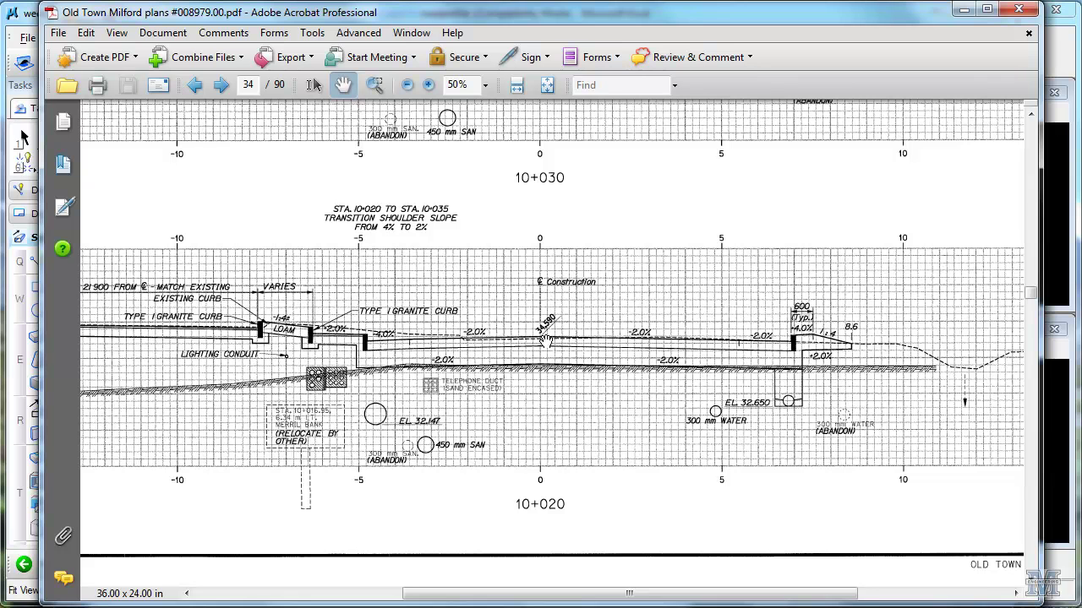
Step: Pan to the left end of the 10+020 section, then switch to the roadprofile workbook
drag(201, 382, 539, 397)
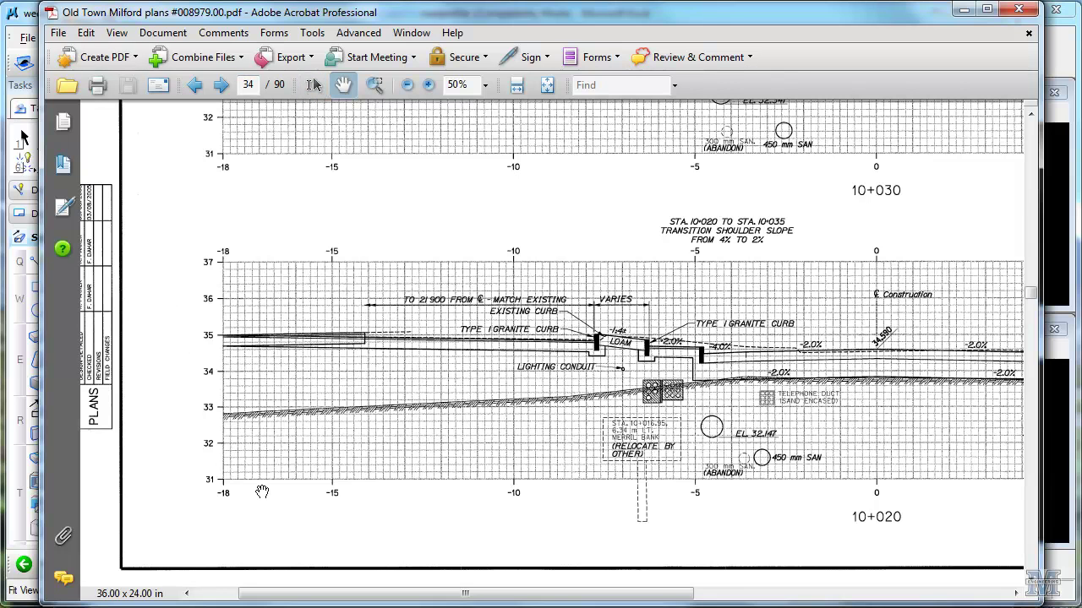
key(alt+Tab)
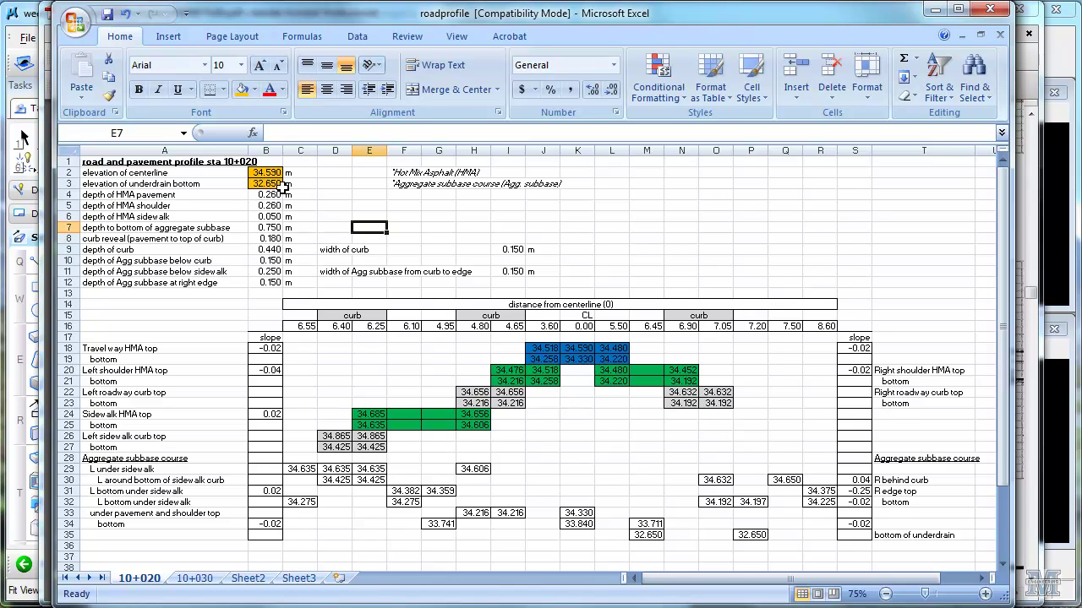
click(1024, 54)
mouse_move(893, 466)
mouse_down()
mouse_move(448, 475)
mouse_move(449, 458)
mouse_up()
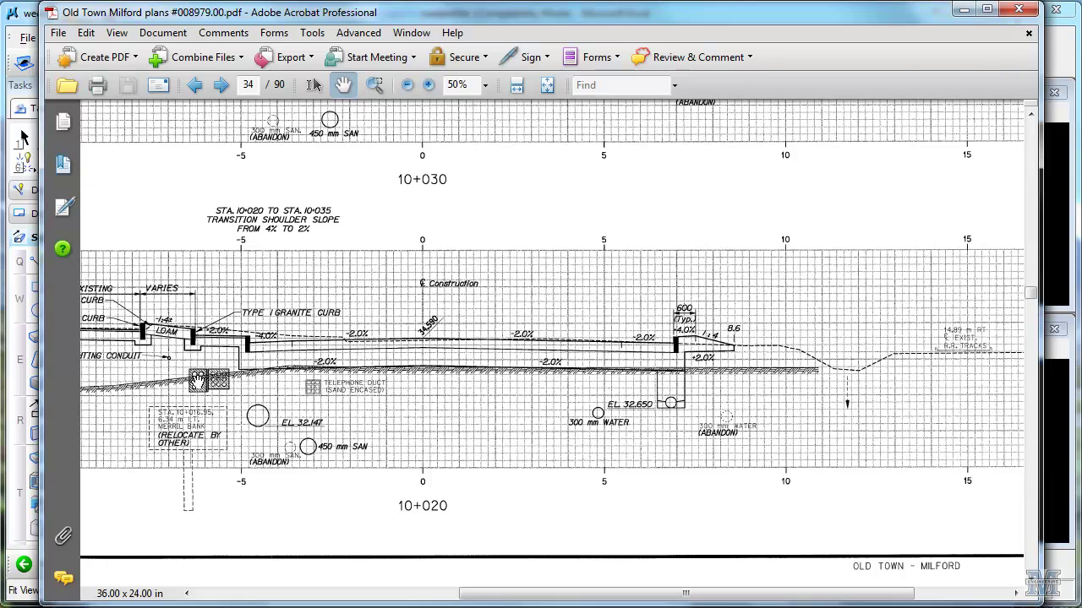
drag(196, 380, 397, 384)
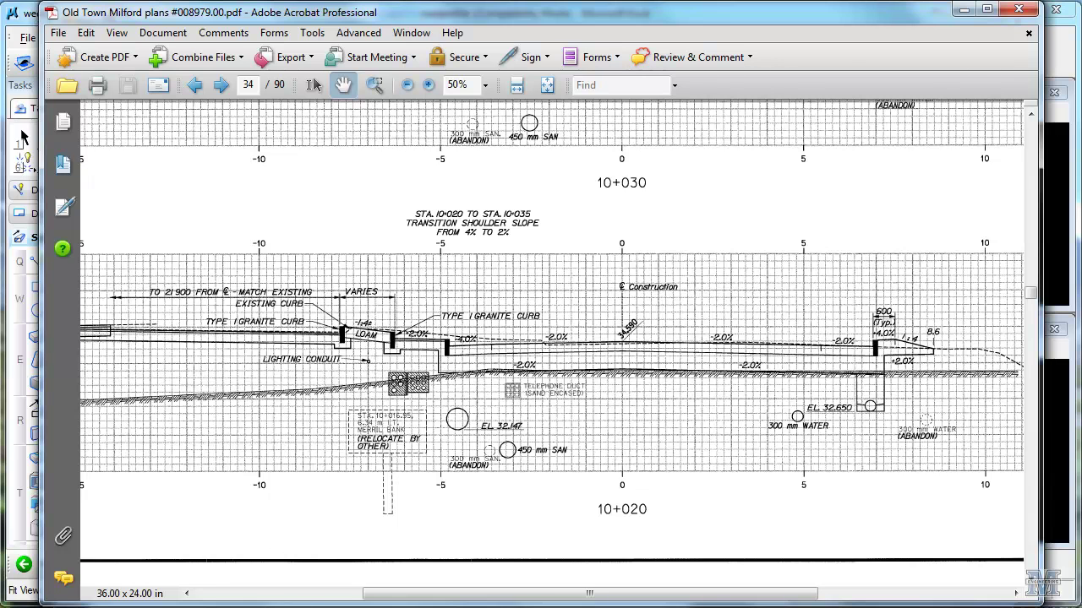
key(alt+Tab)
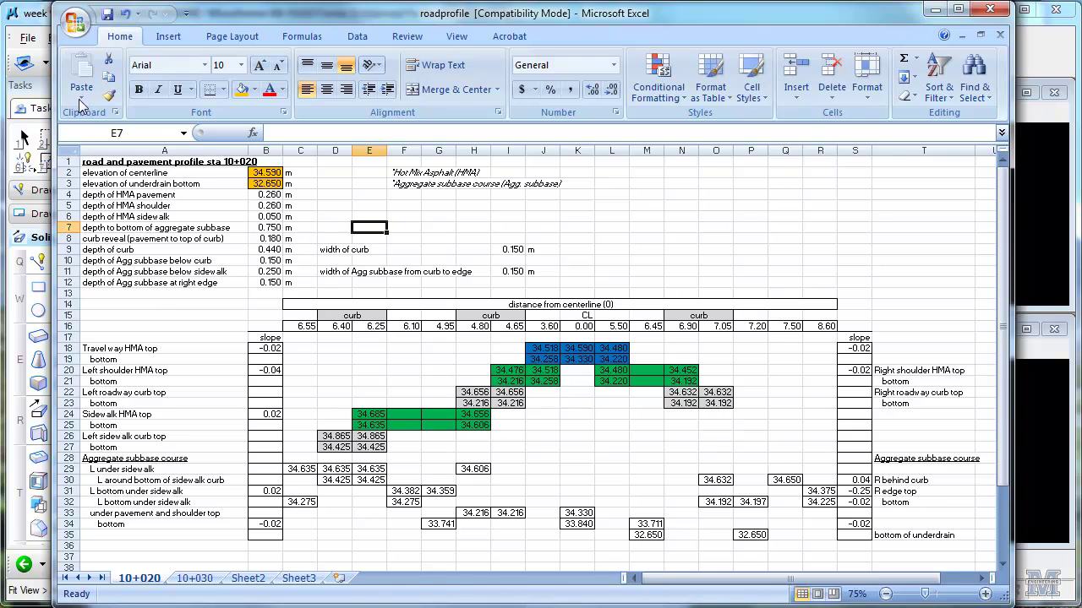
Step: Switch to MicroStation showing week 9 road profile.dgn
click(31, 27)
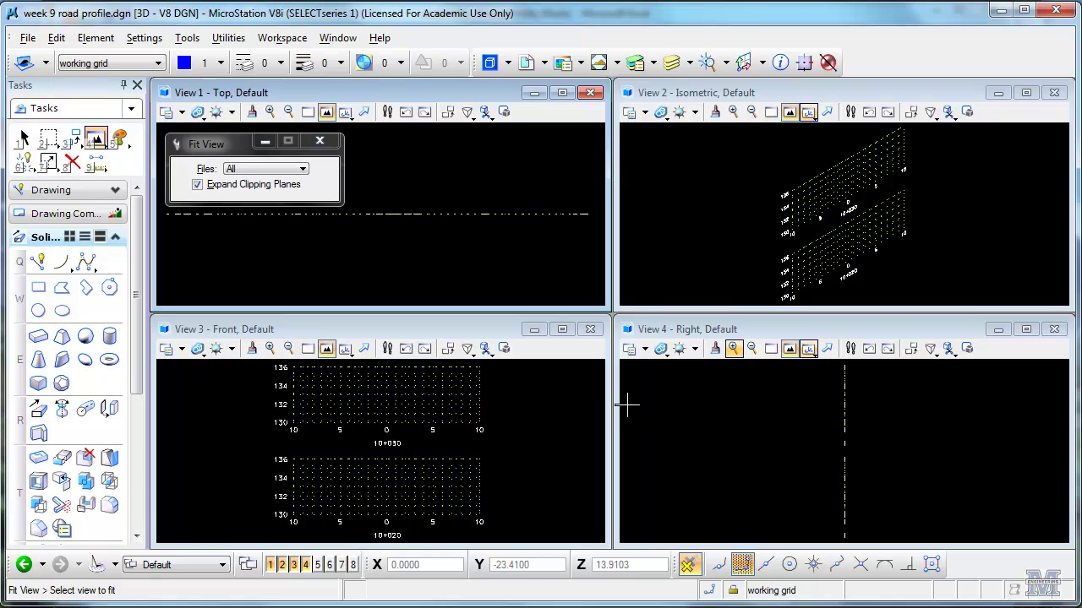
Step: Maximize the Front view and fit both the 10+020 and 10+030 grids in it
click(568, 331)
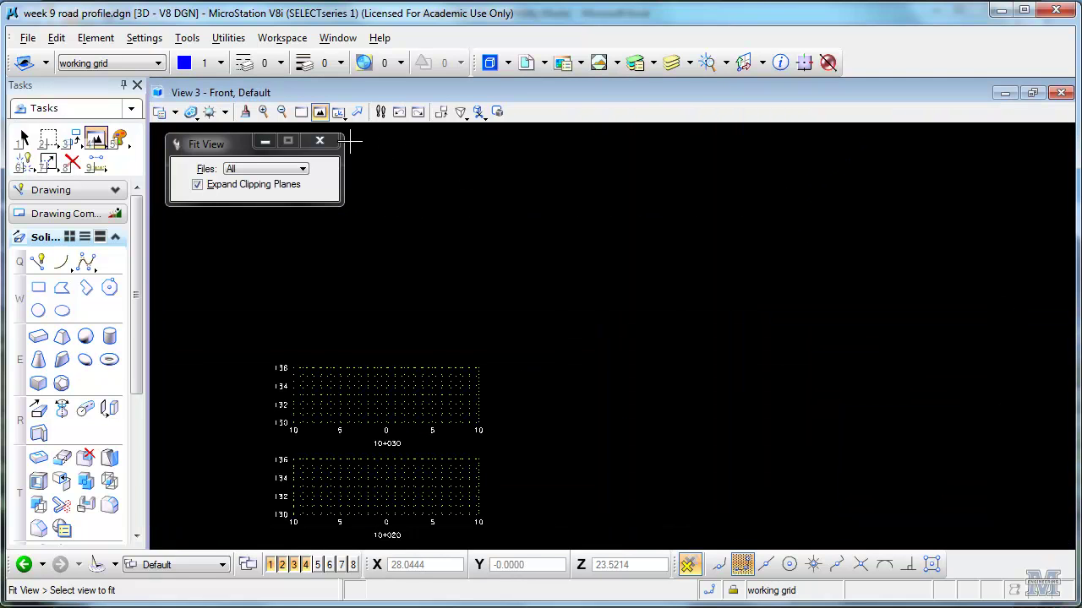
click(319, 113)
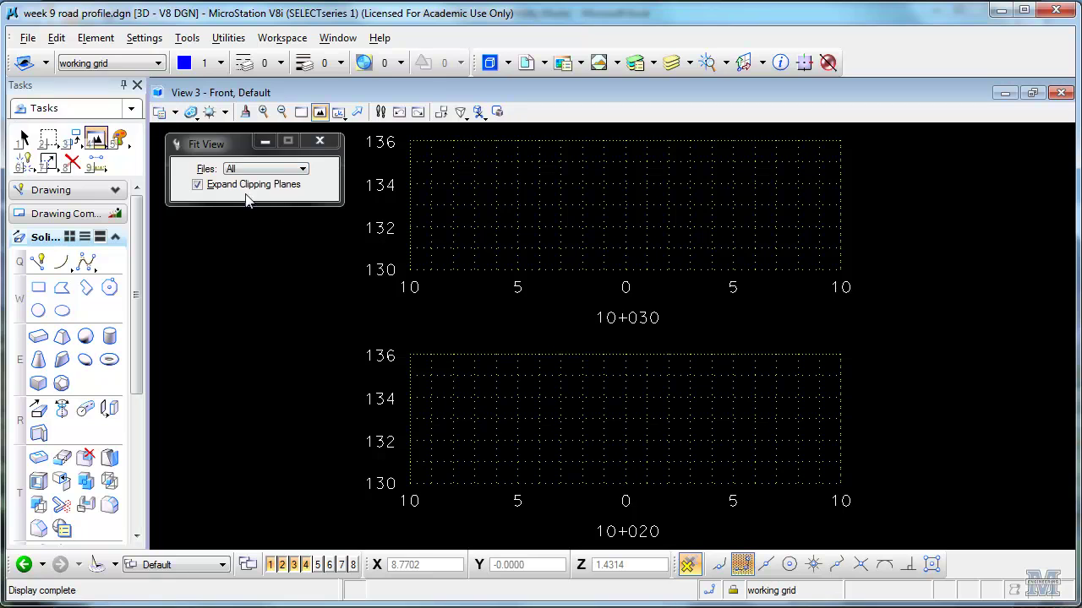
click(158, 62)
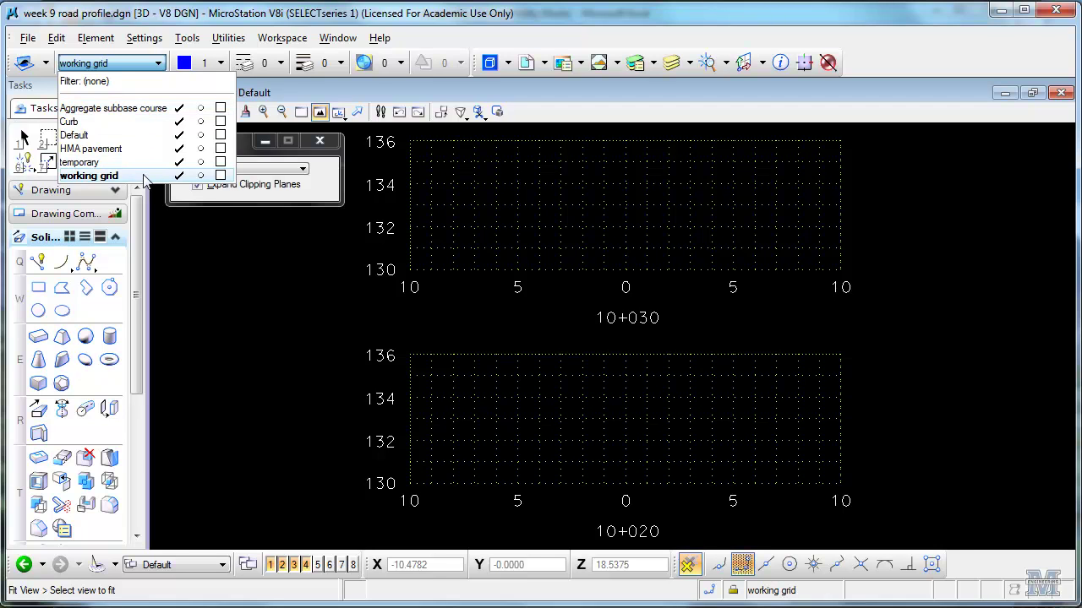
Step: Check Design File working units are Meters and Millimeters, then save the settings with OK
click(186, 243)
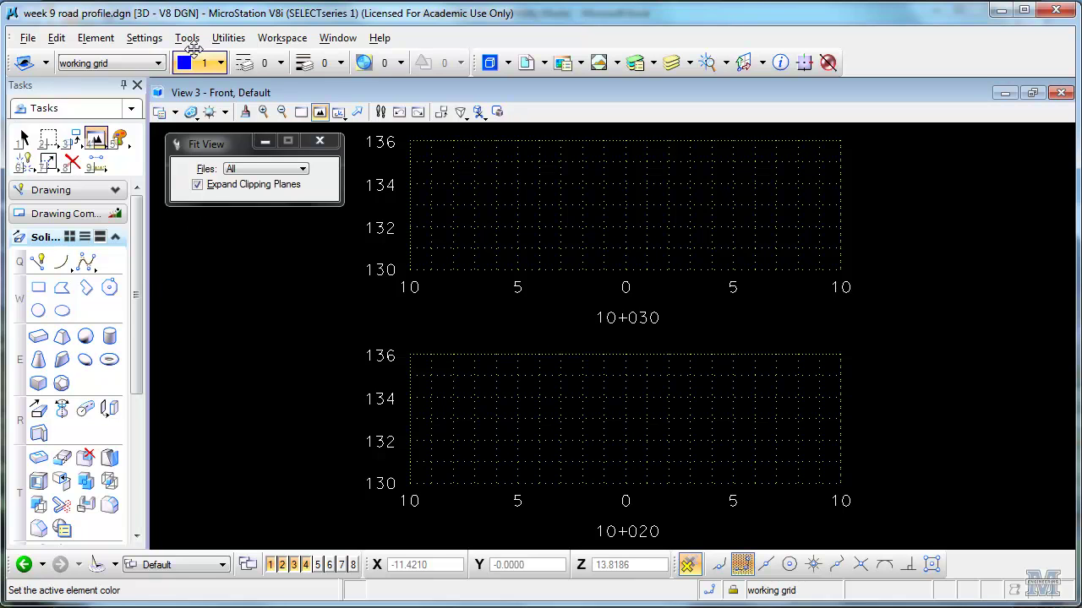
click(144, 38)
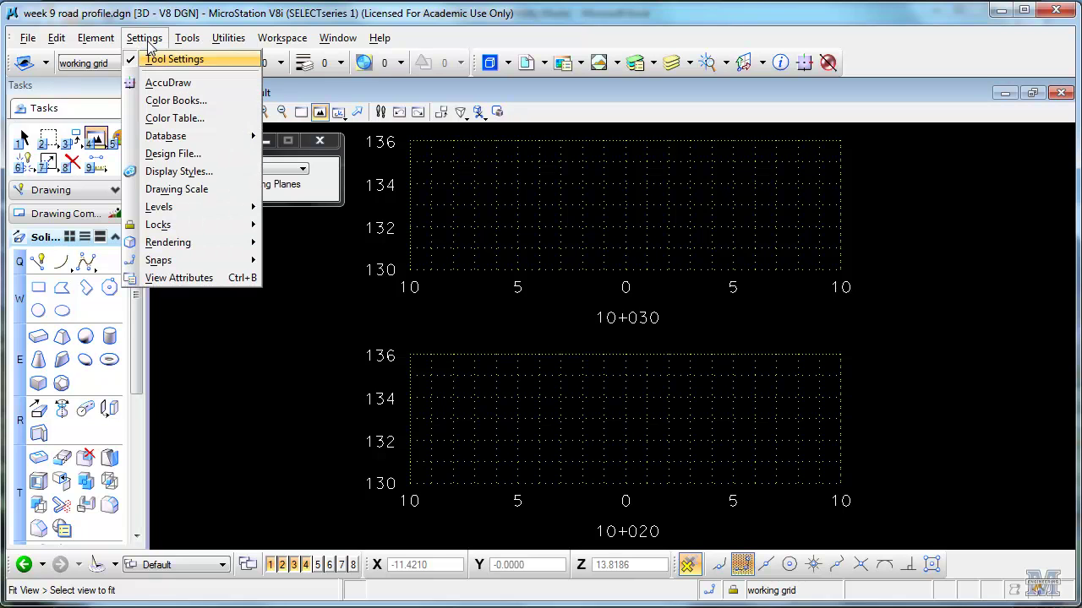
click(182, 150)
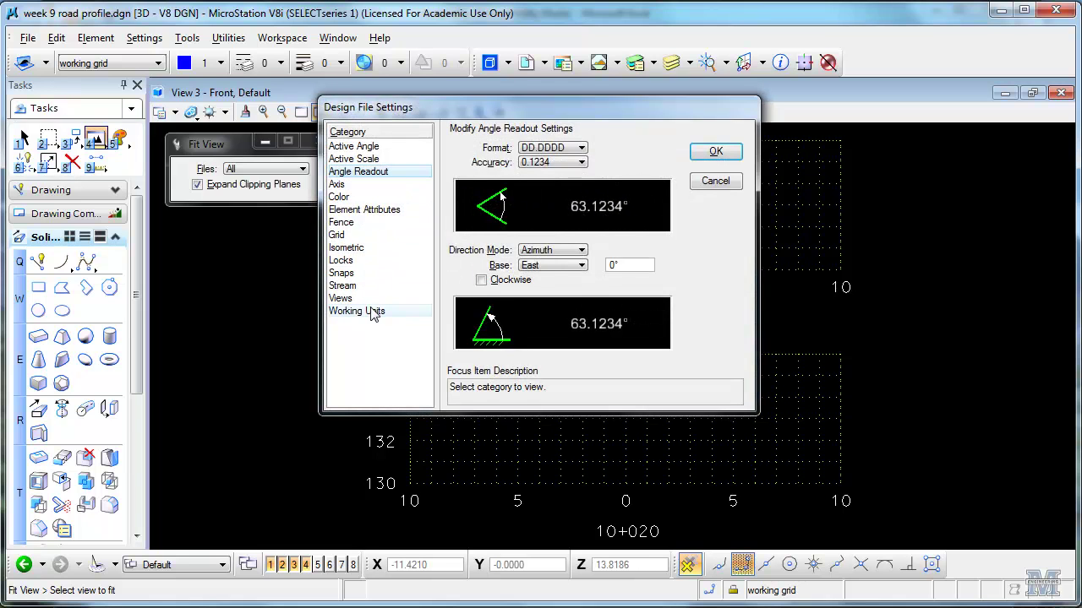
click(357, 311)
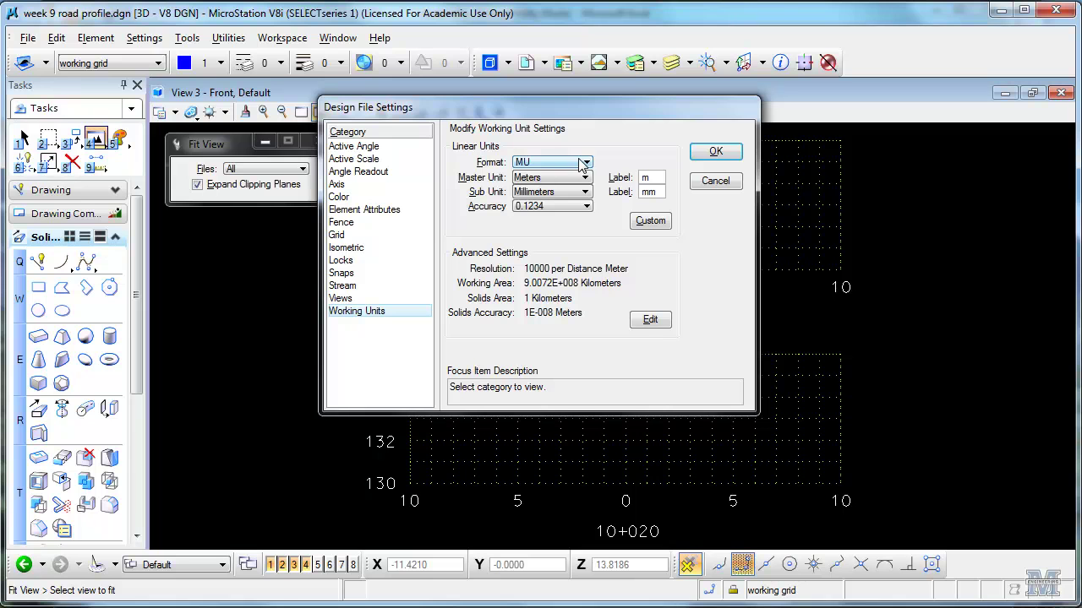
click(716, 154)
click(716, 155)
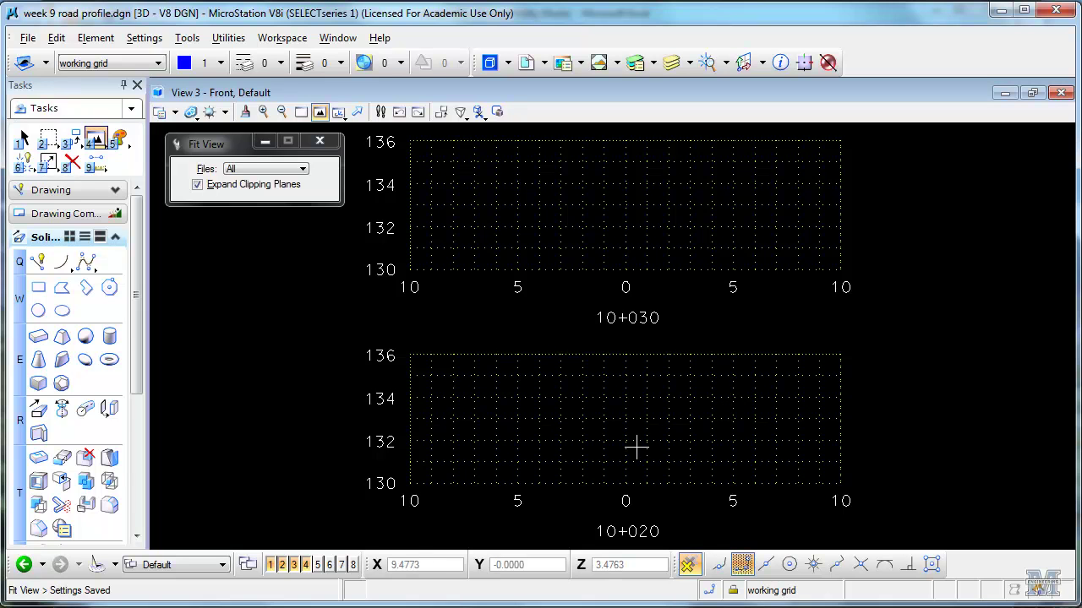
Step: Zoom into 10+030 and start Place SmartLine on level HMA pavement with colour 1
scroll(628, 429, up, 1)
scroll(603, 507, up, 2)
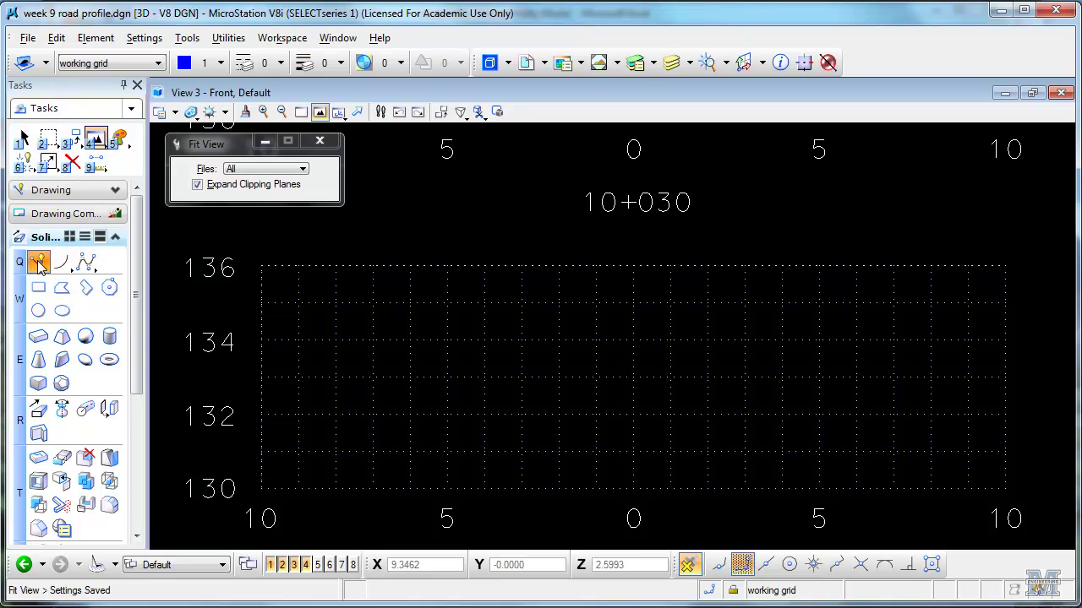
click(38, 262)
click(157, 64)
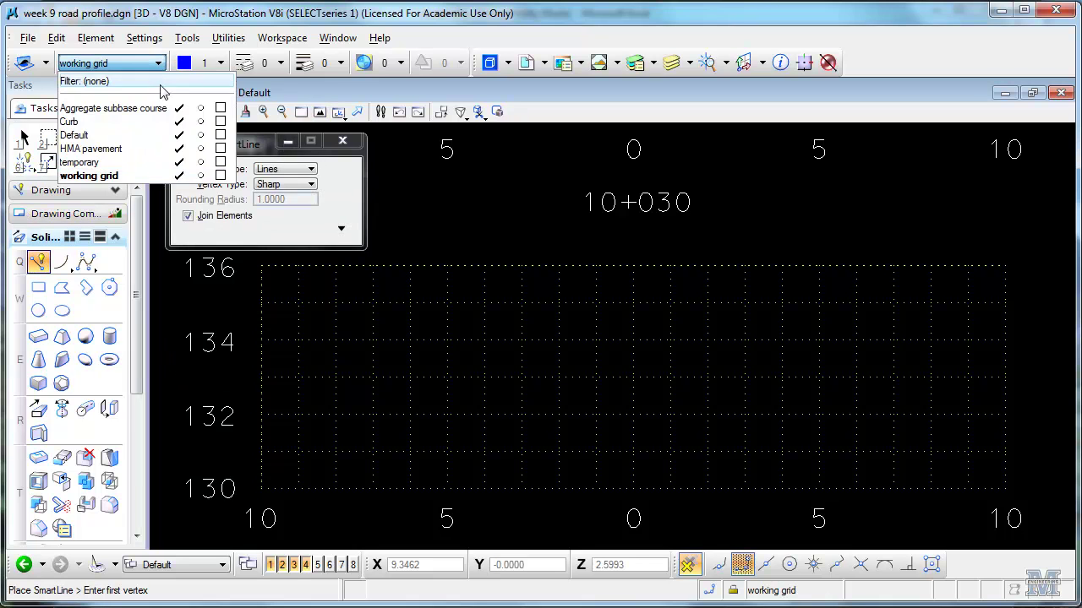
click(91, 149)
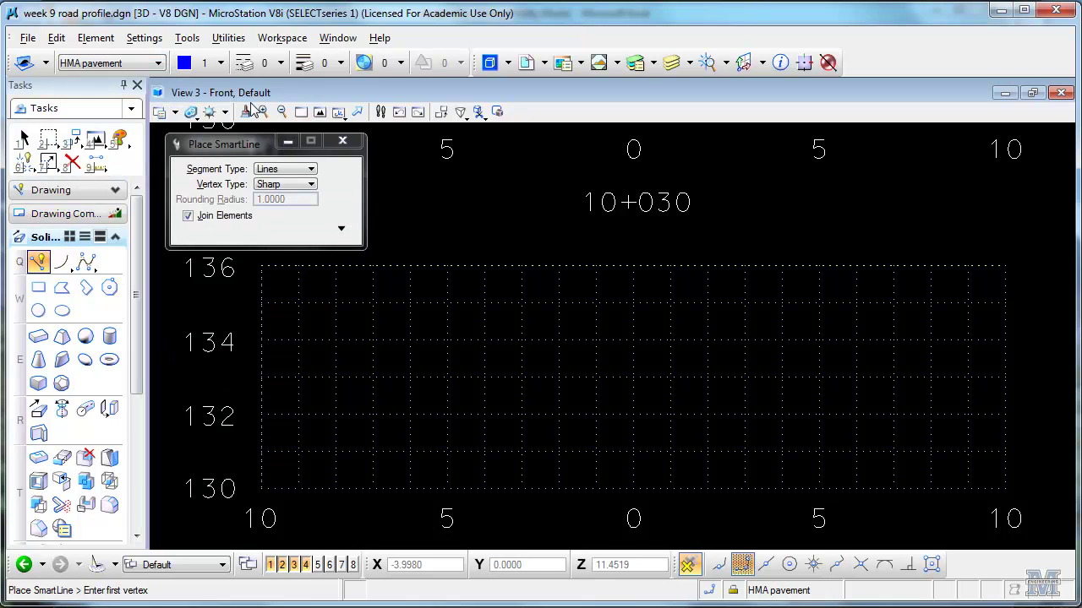
click(219, 62)
click(210, 140)
Step: Set the AccuDraw origin at the grid base on centreline 0 and open AccuDraw settings
middle_click(633, 489)
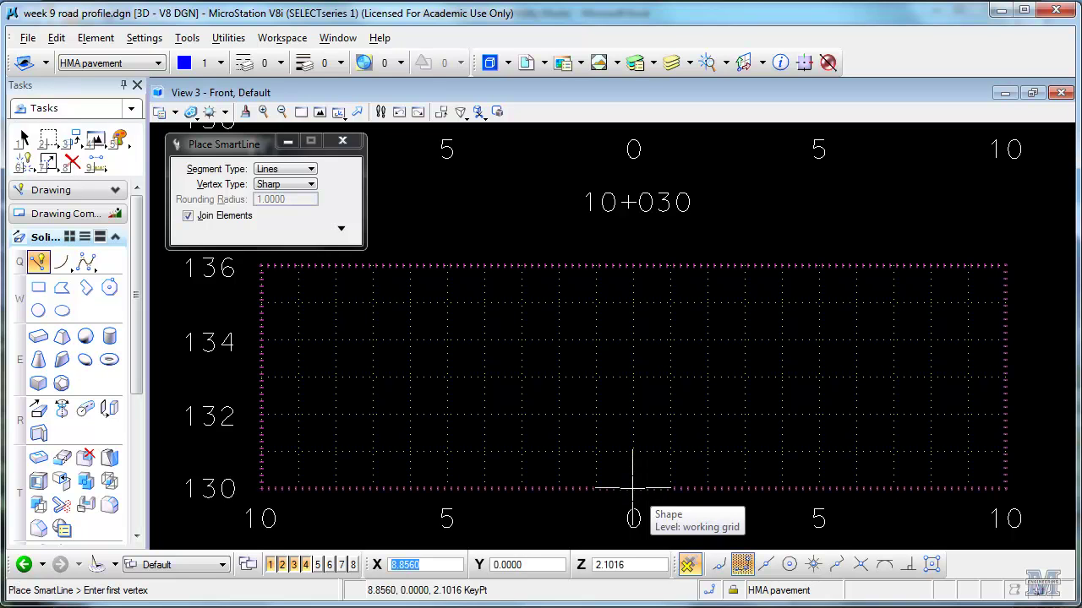
key(o)
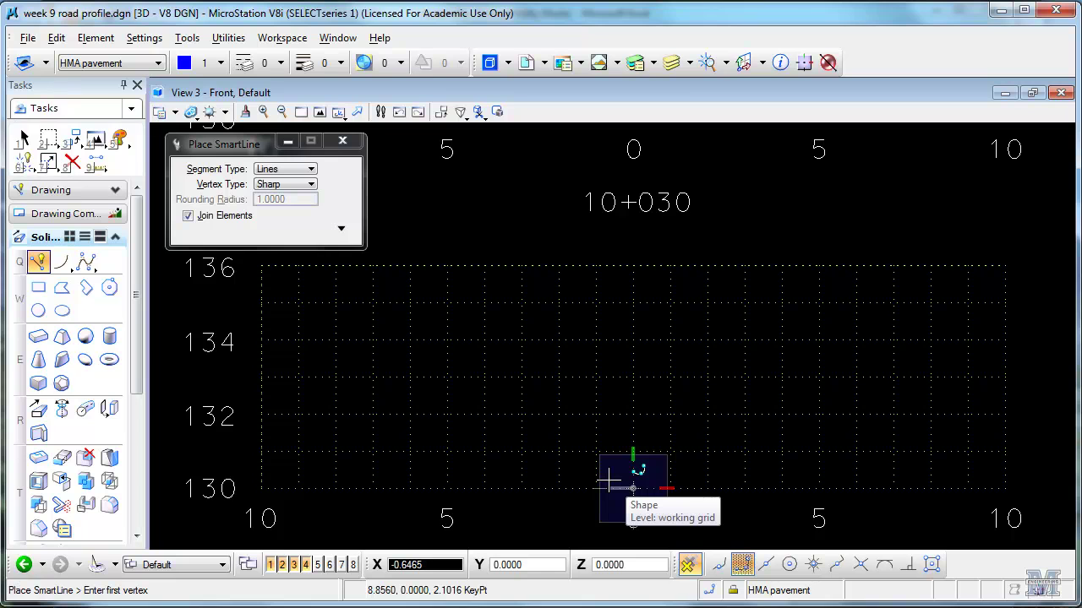
key(g)
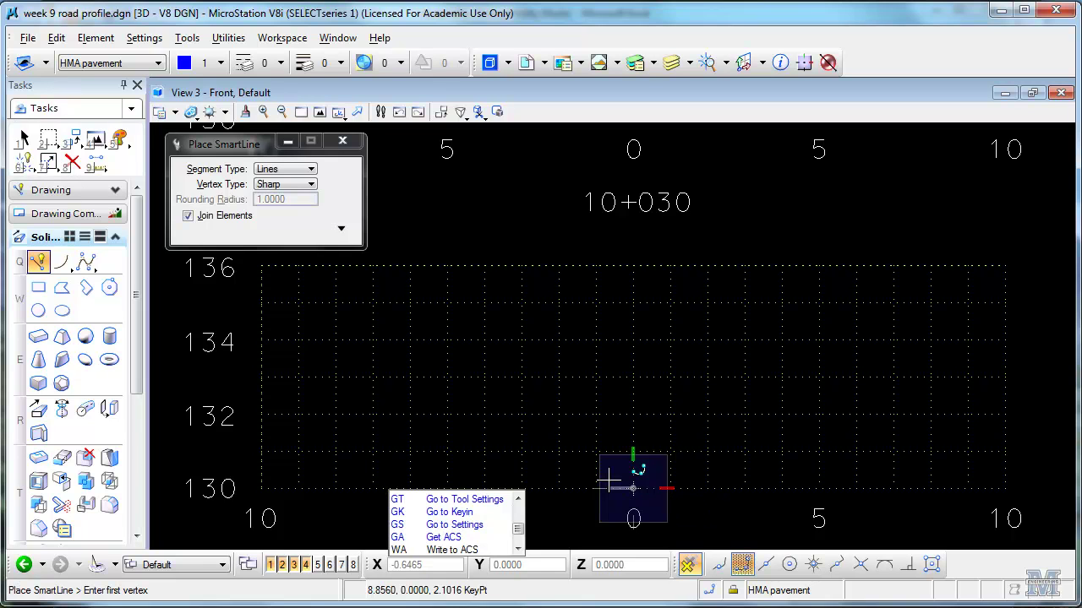
key(s)
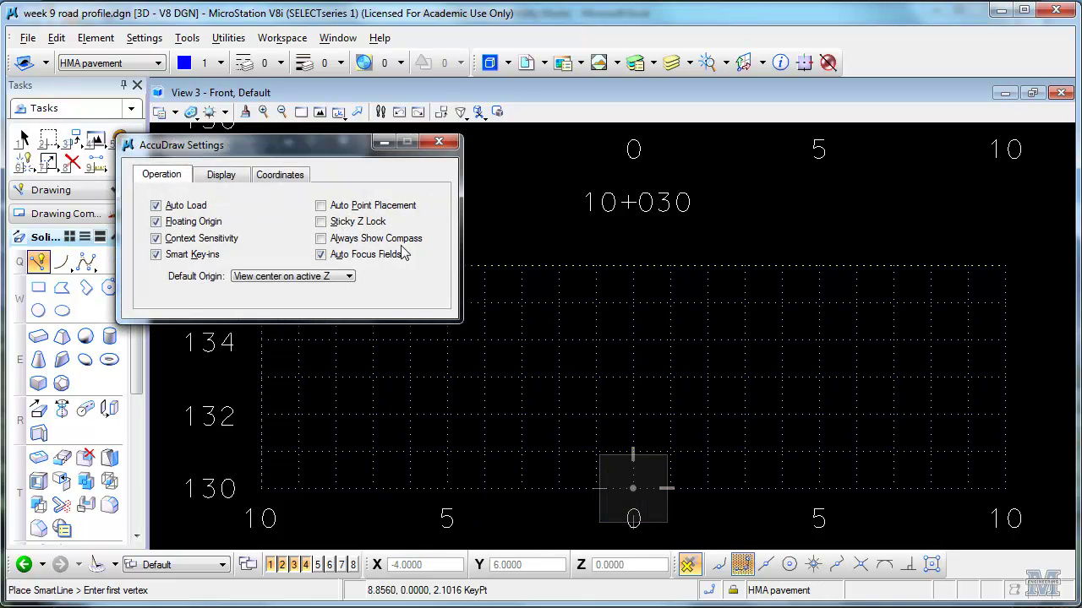
Step: Turn off floating origin in AccuDraw settings and enter Y 4.59 for the start point
click(157, 223)
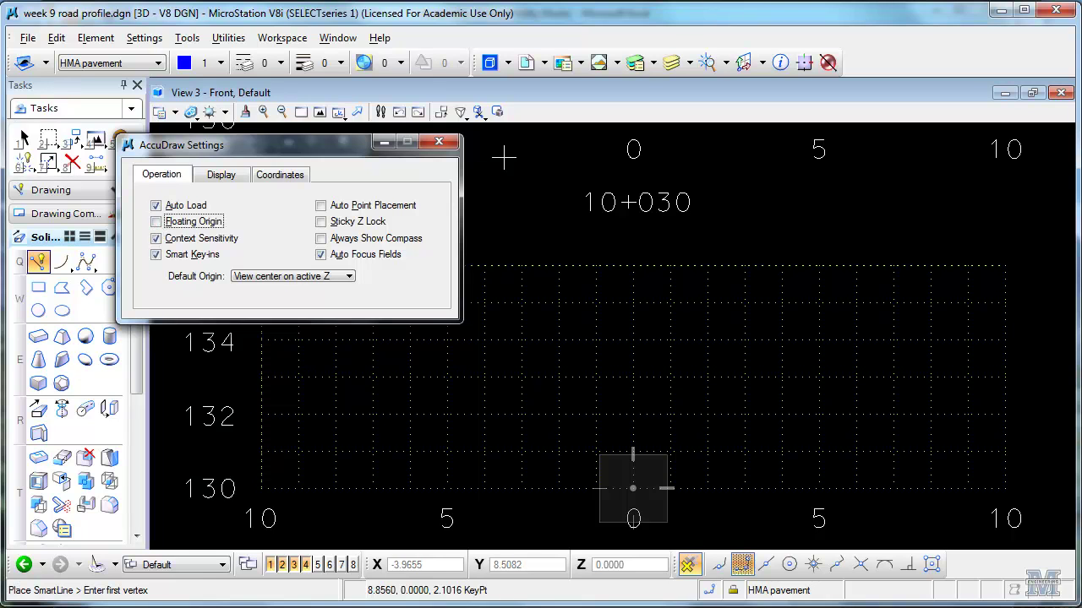
click(451, 143)
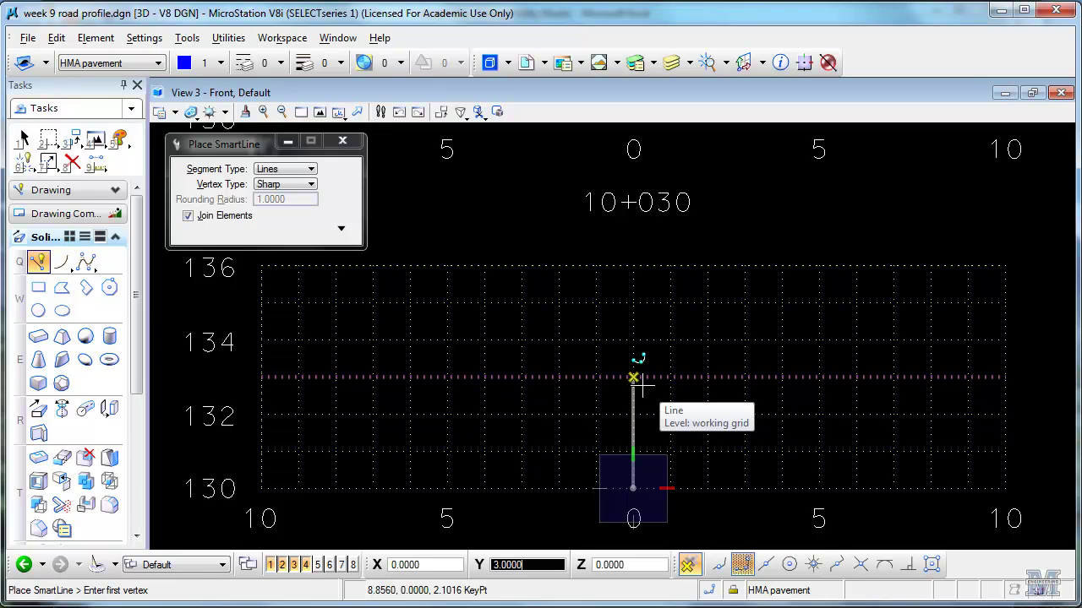
text(4.59)
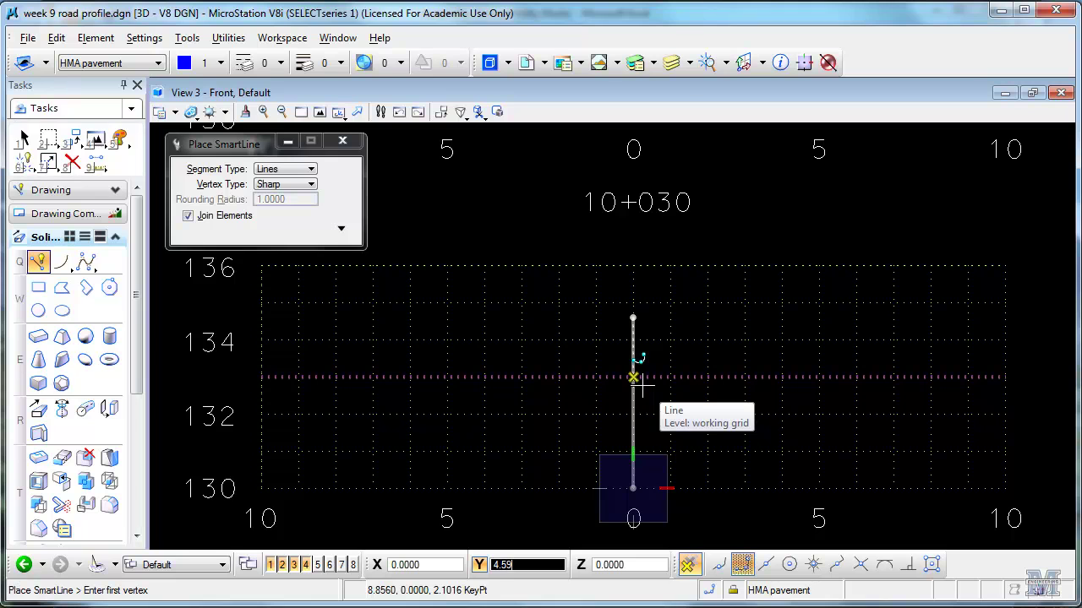
text(00)
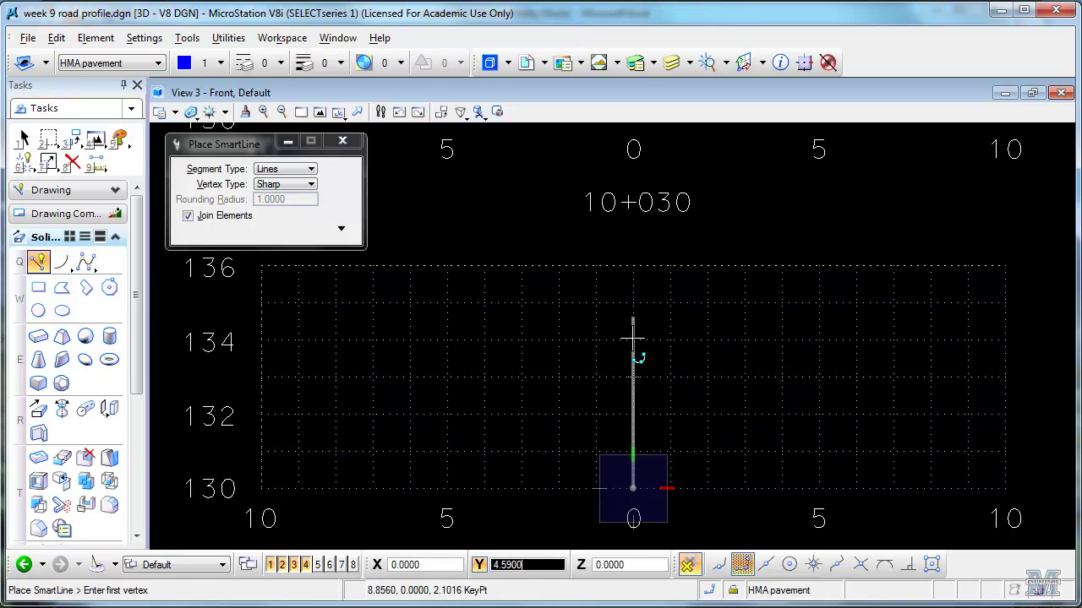
Step: Fix the outline's first point on the centreline, then enter the 4.518 offset and height
click(632, 338)
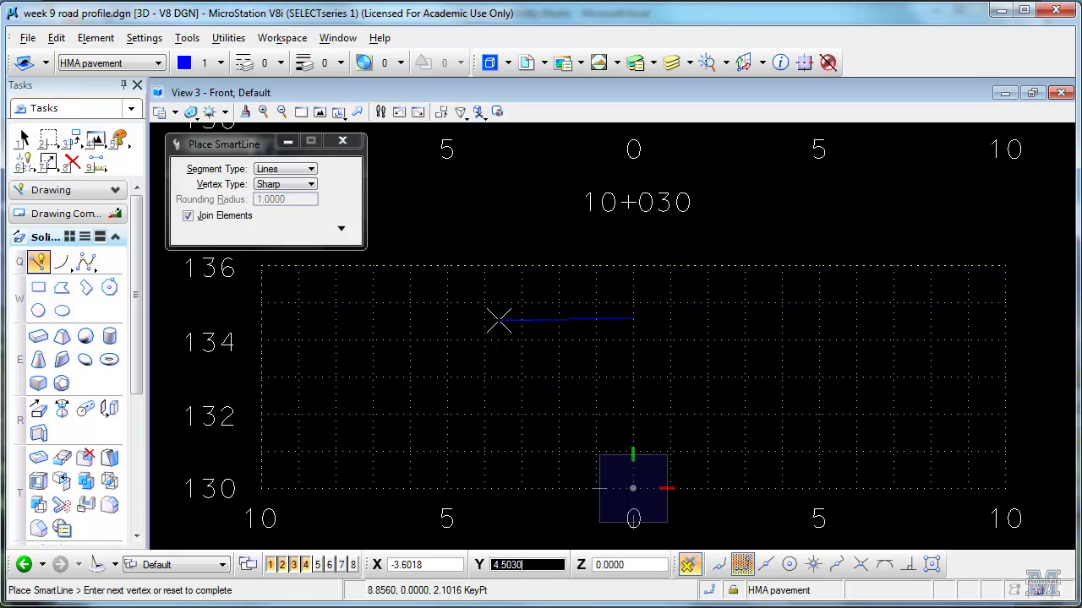
text(3)
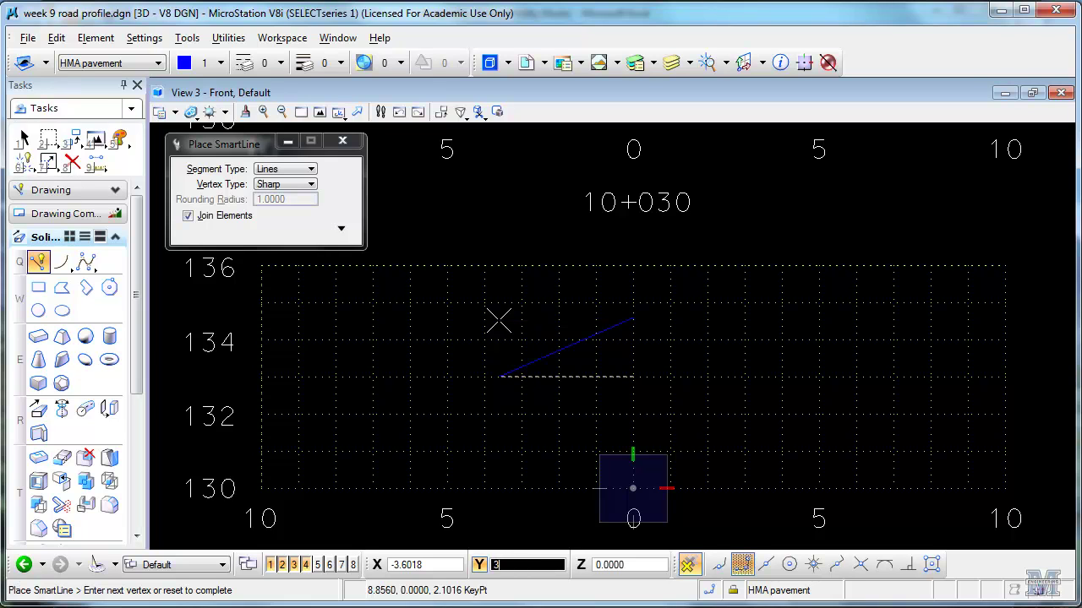
text(.60)
key(Tab)
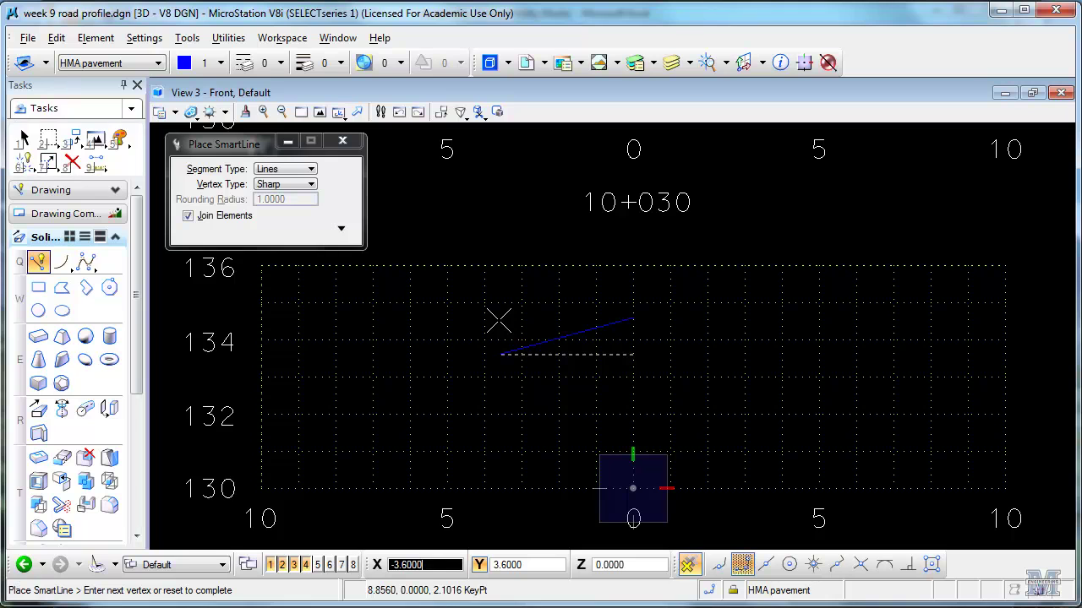
key(End)
key(BackSpace)
key(BackSpace)
key(BackSpace)
key(BackSpace)
key(BackSpace)
key(BackSpace)
key(BackSpace)
text(34.5)
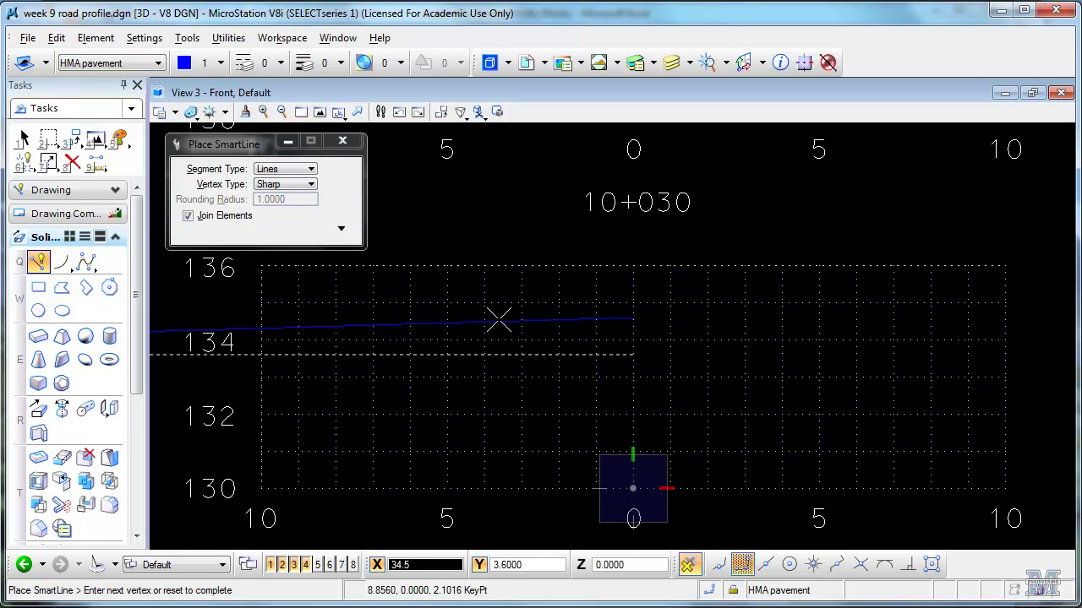
text(18)
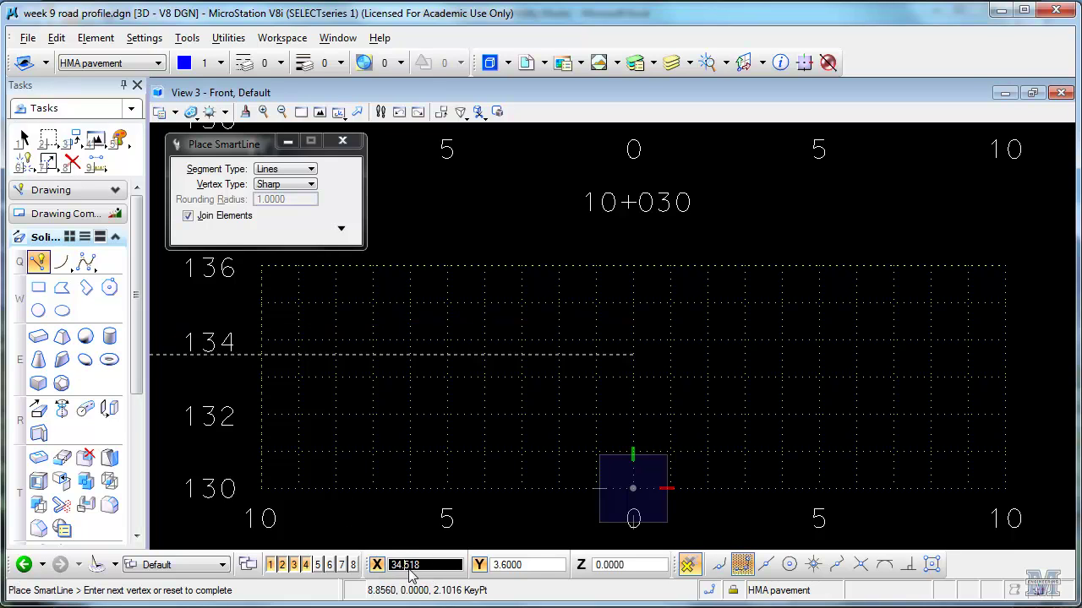
key(BackSpace)
key(BackSpace)
key(BackSpace)
text(4.)
key(Tab)
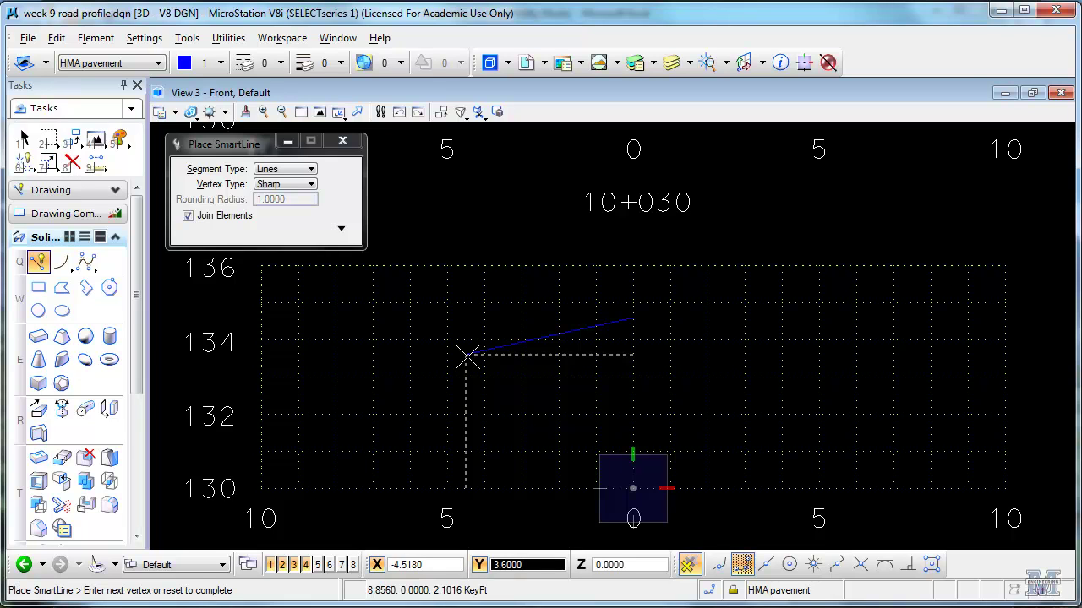
text(4.5)
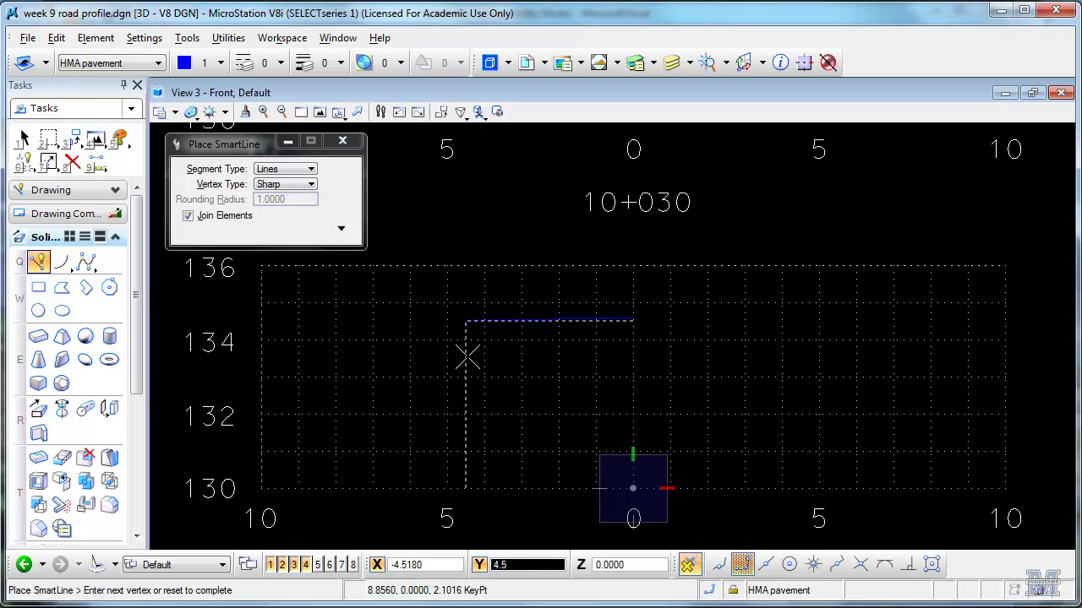
text(18)
key(Tab)
key(Tab)
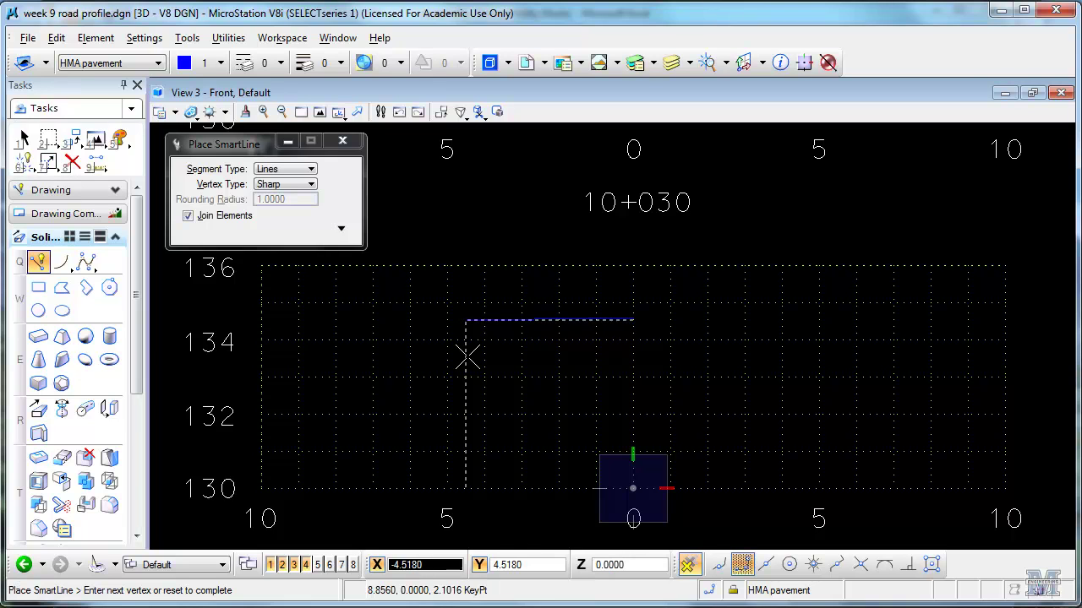
Step: Place the corner at offset 3.6, height 4.258, then a centreline point at 4.33
text(3.6)
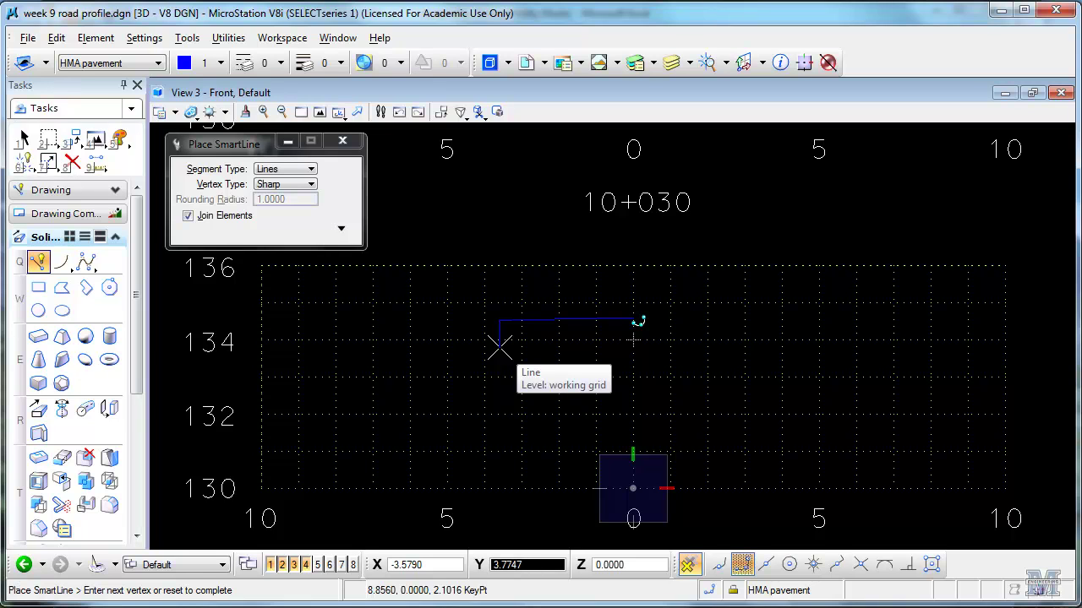
text(4.258)
key(Tab)
key(Tab)
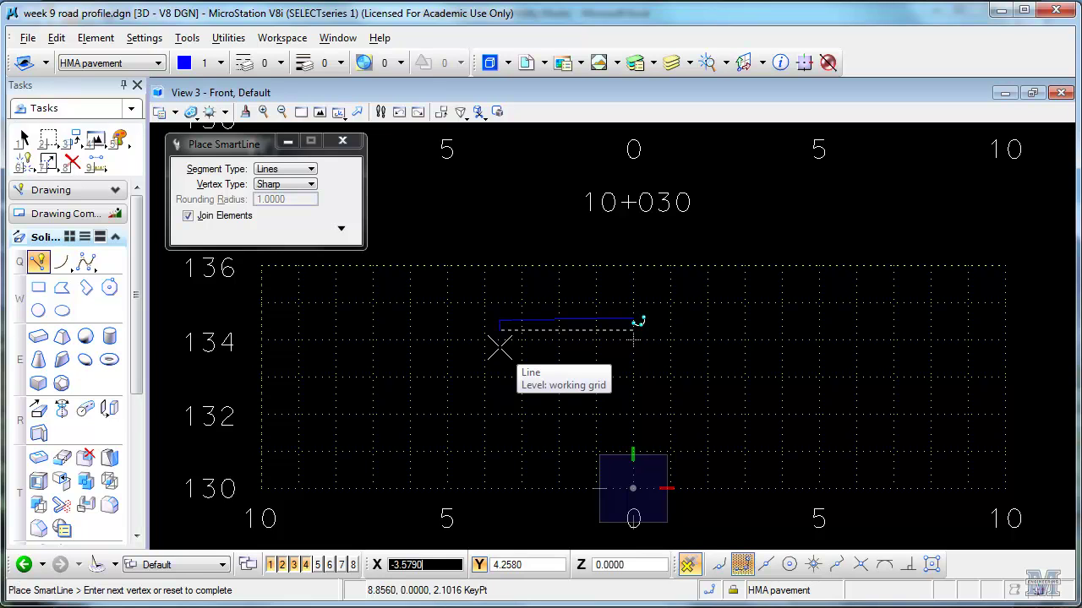
text(3.6)
click(500, 346)
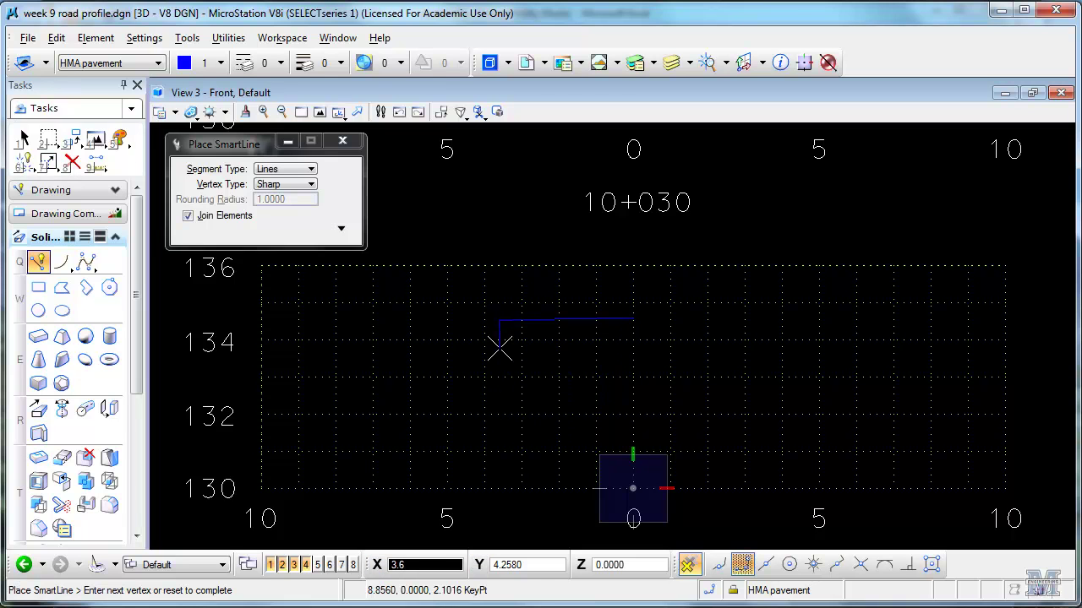
scroll(558, 338, up, 2)
scroll(557, 338, up, 2)
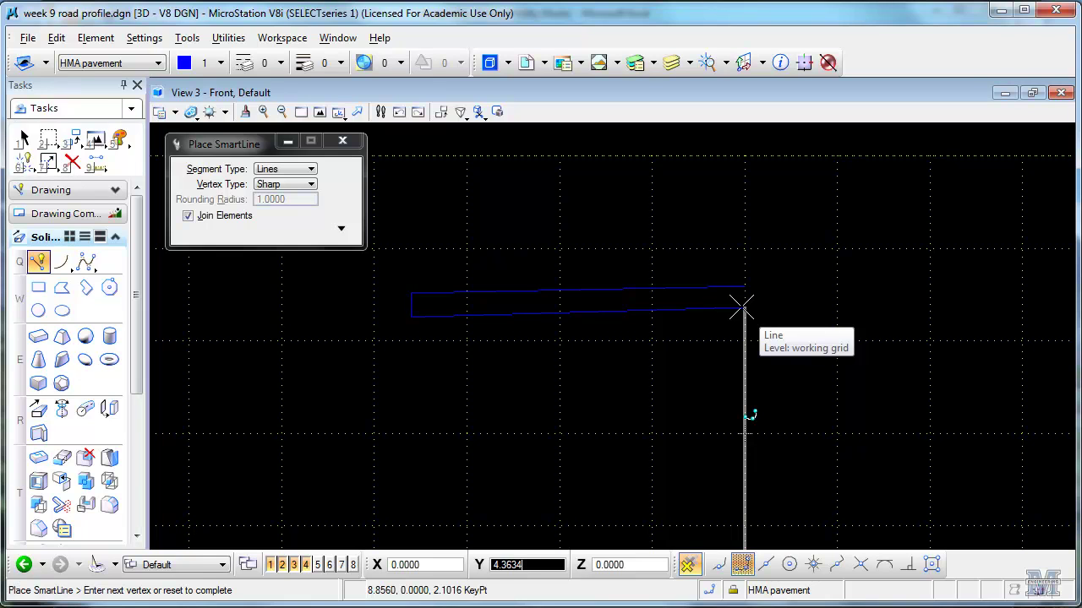
text(4.330)
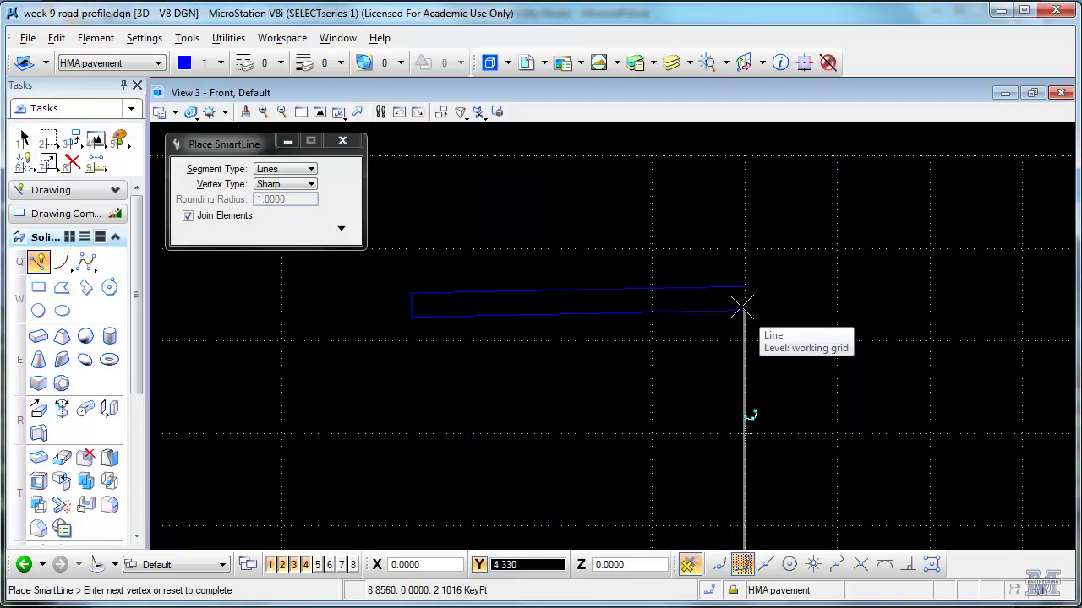
click(744, 308)
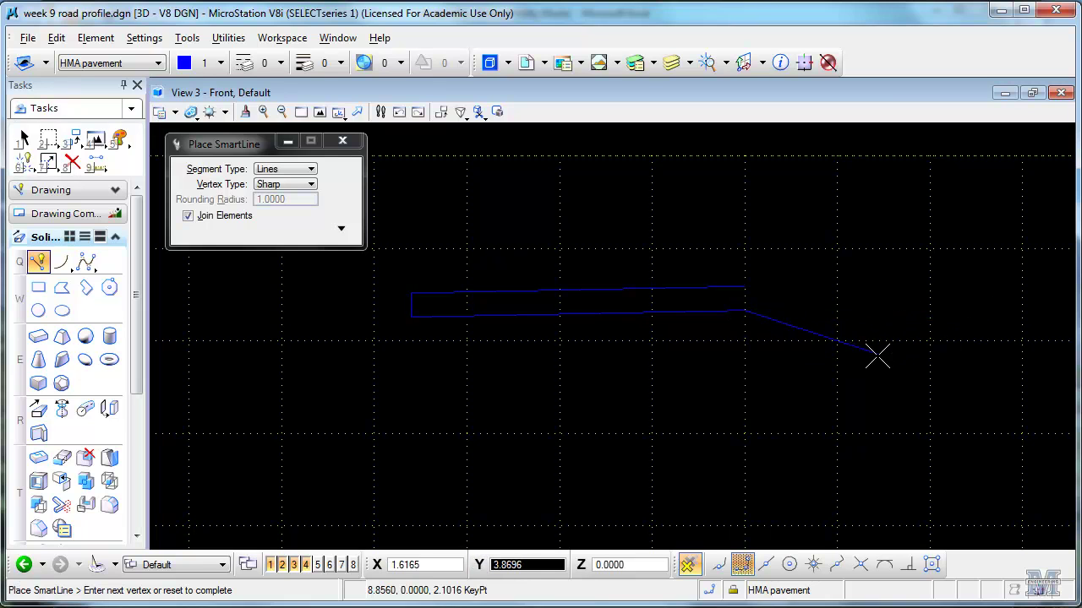
Step: Add right-side points at offset 5.5 with heights 4.22 and 4.48
middle_drag(877, 355, 947, 355)
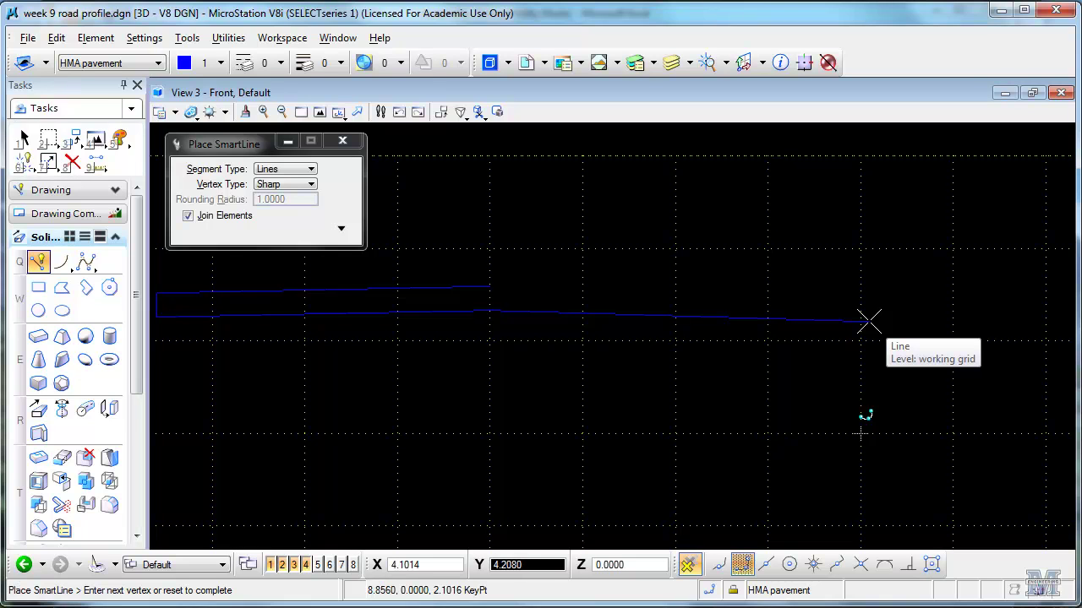
text(4.22)
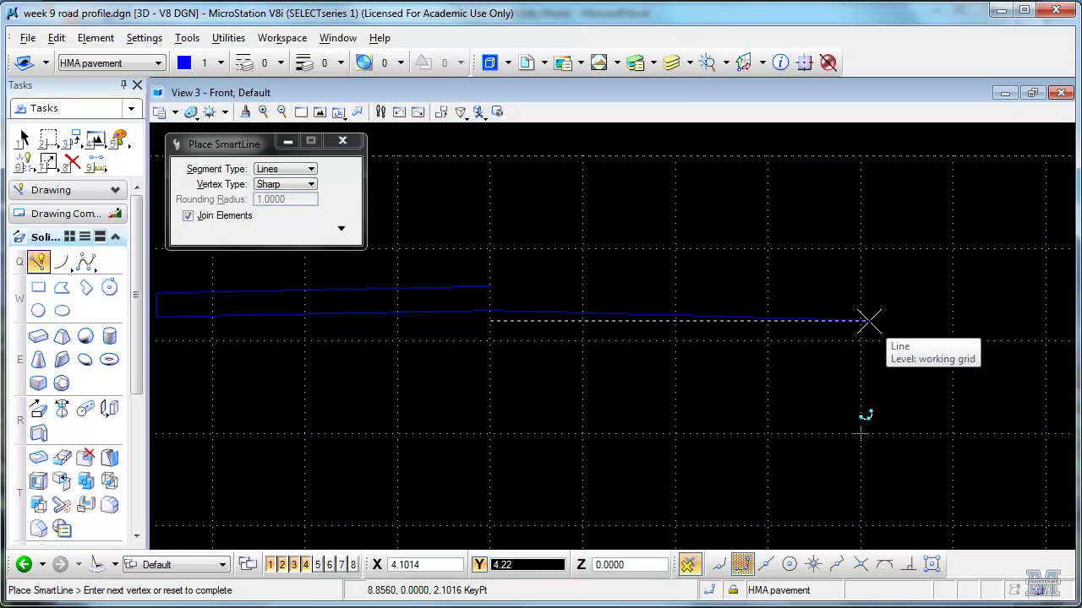
key(Tab)
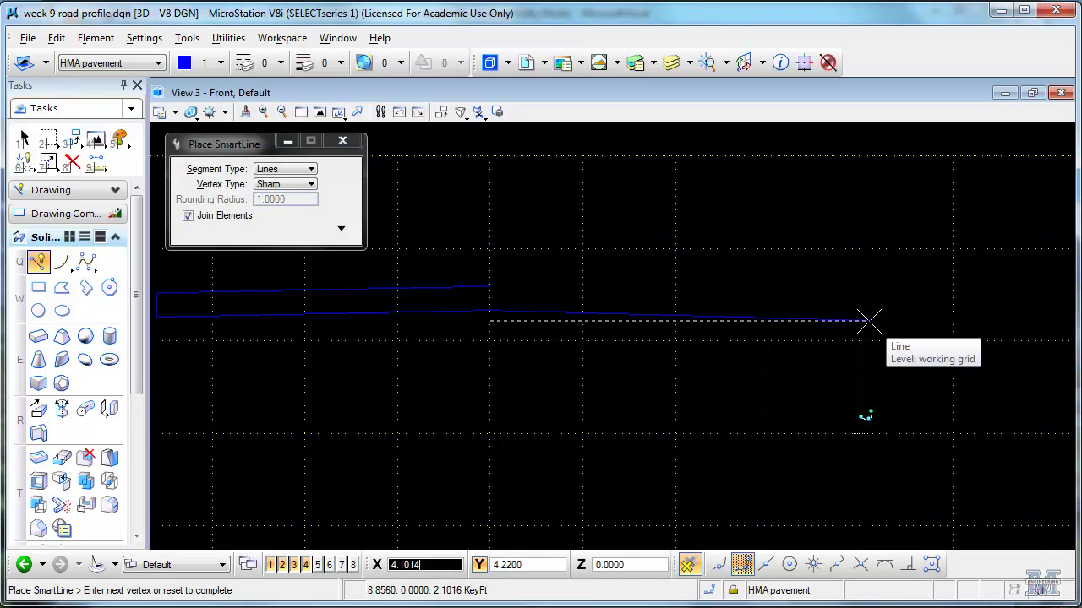
text(5)
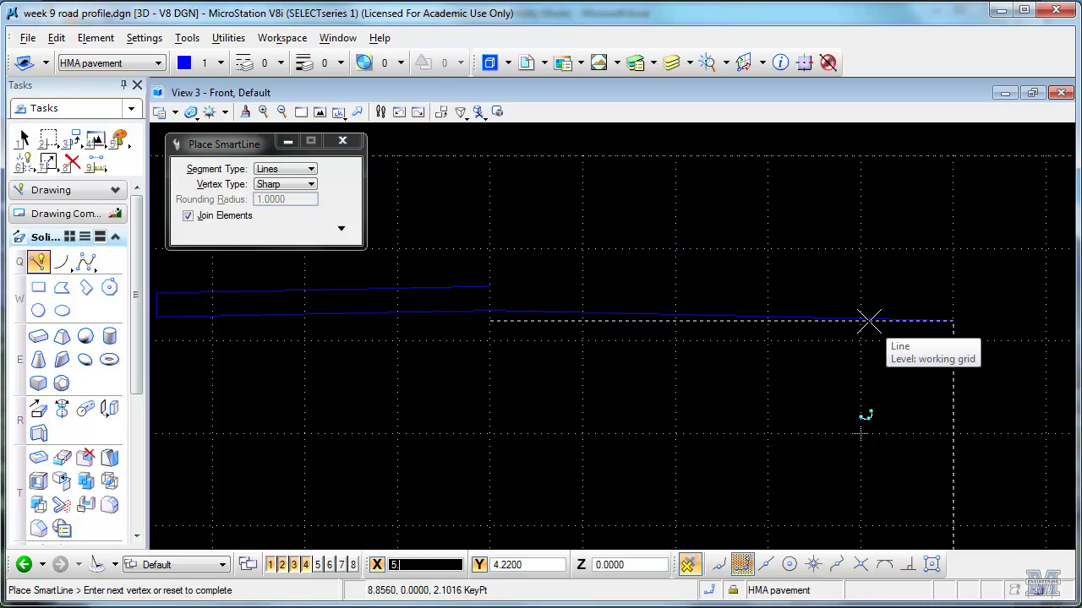
text(.5)
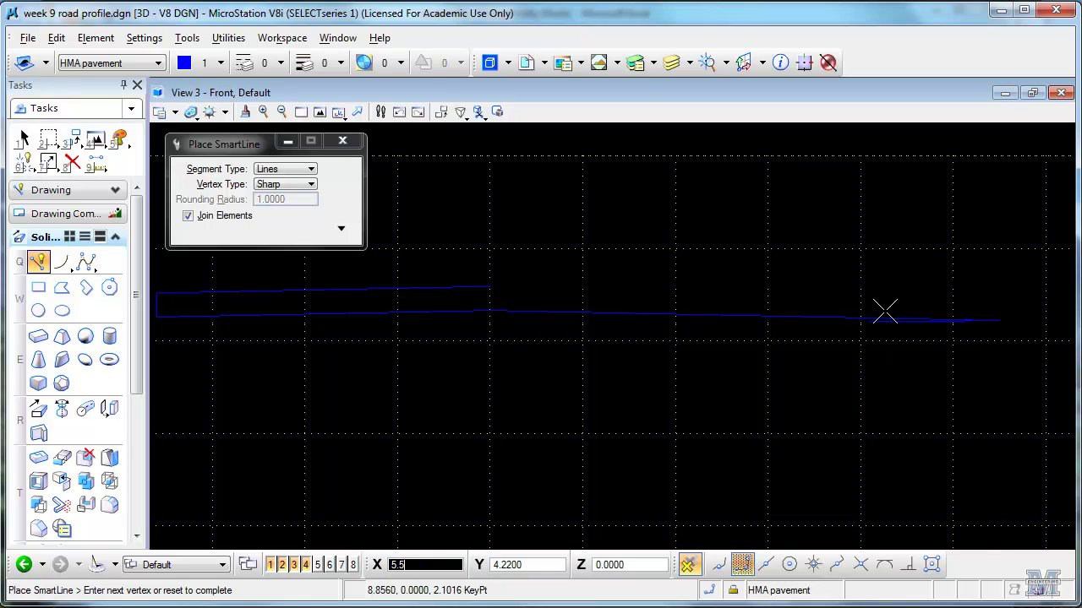
click(972, 278)
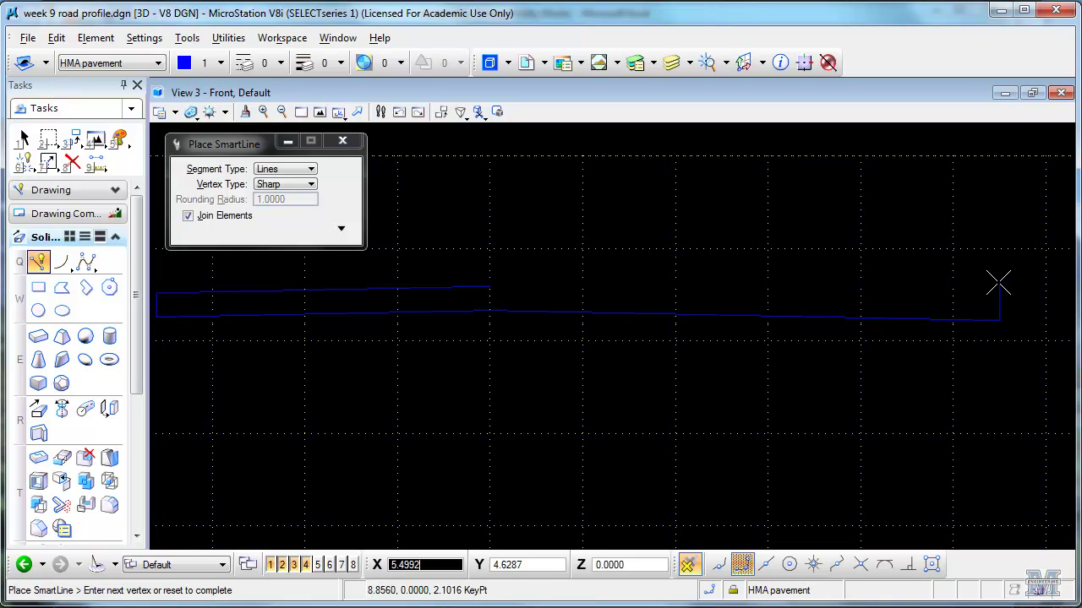
text(4.48)
key(BackSpace)
key(BackSpace)
key(BackSpace)
key(BackSpace)
key(BackSpace)
text(5.5)
key(Tab)
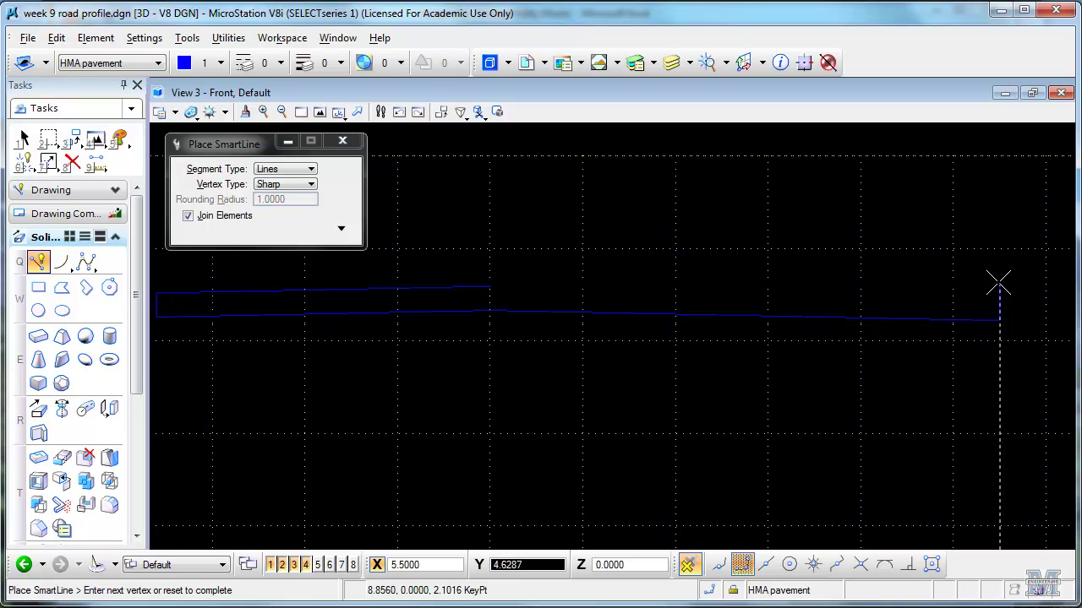
text(4.48)
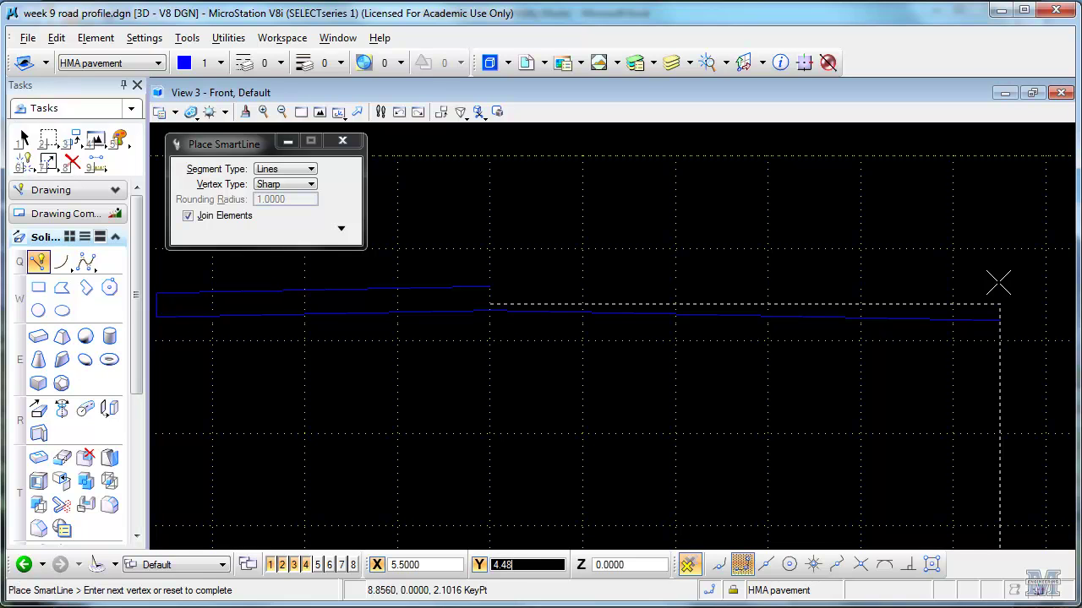
text(0)
click(997, 285)
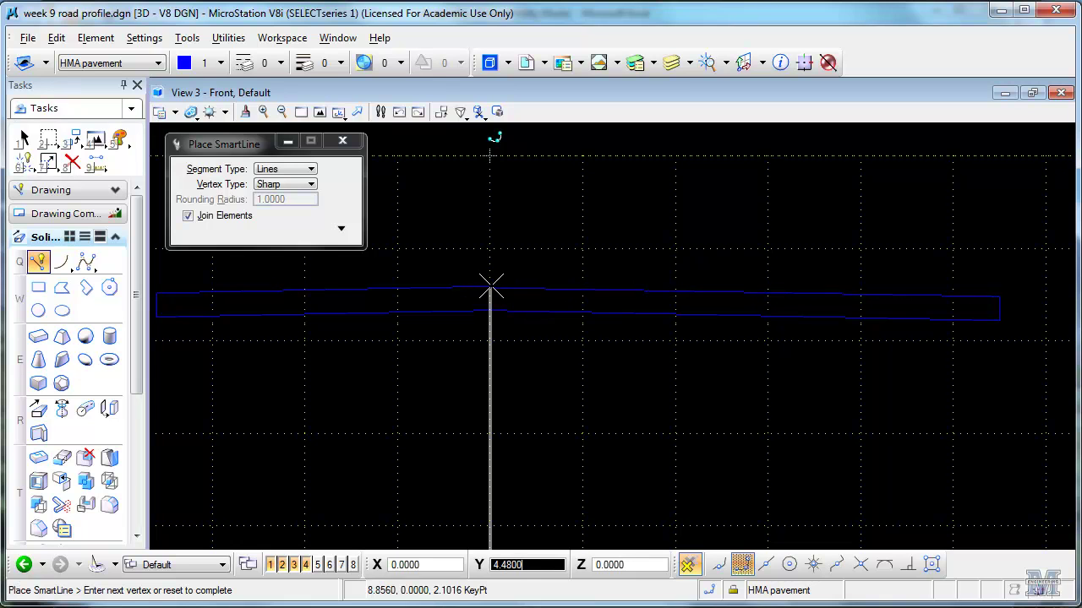
scroll(493, 293, up, 3)
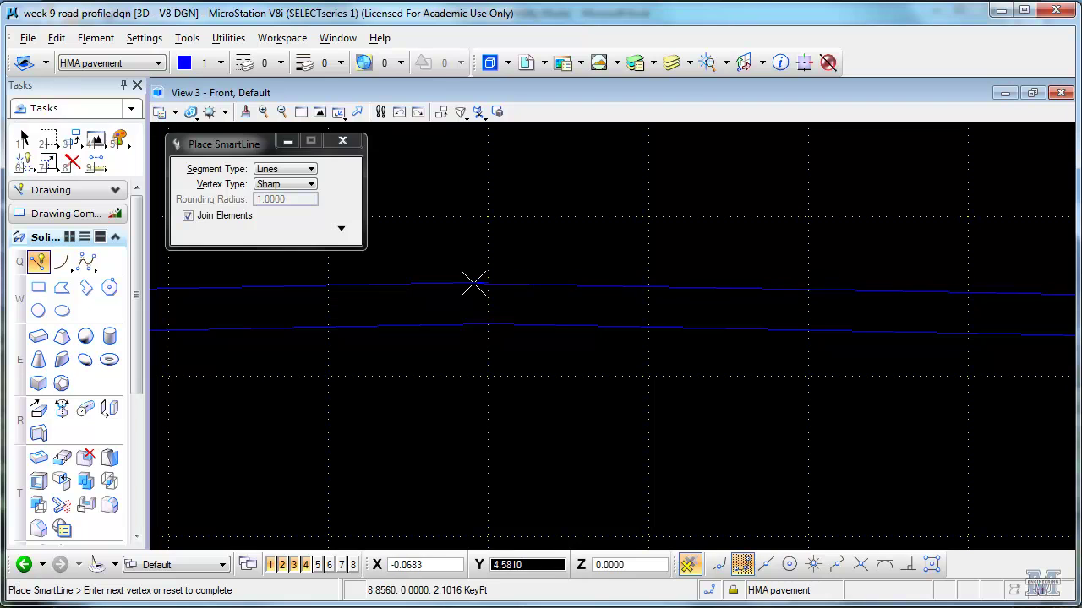
click(489, 284)
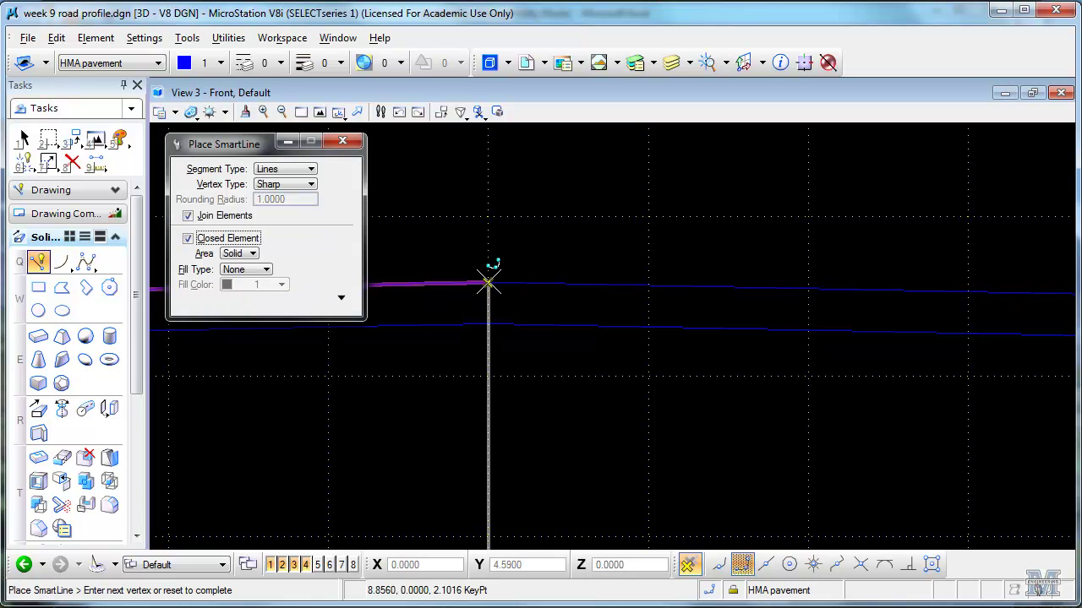
right_click(482, 283)
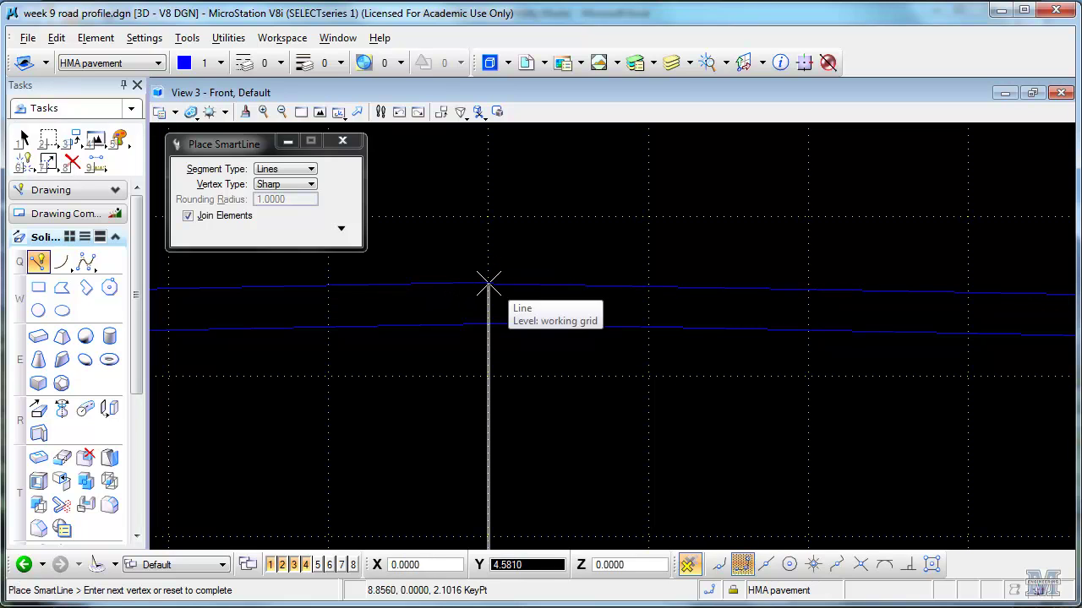
click(486, 282)
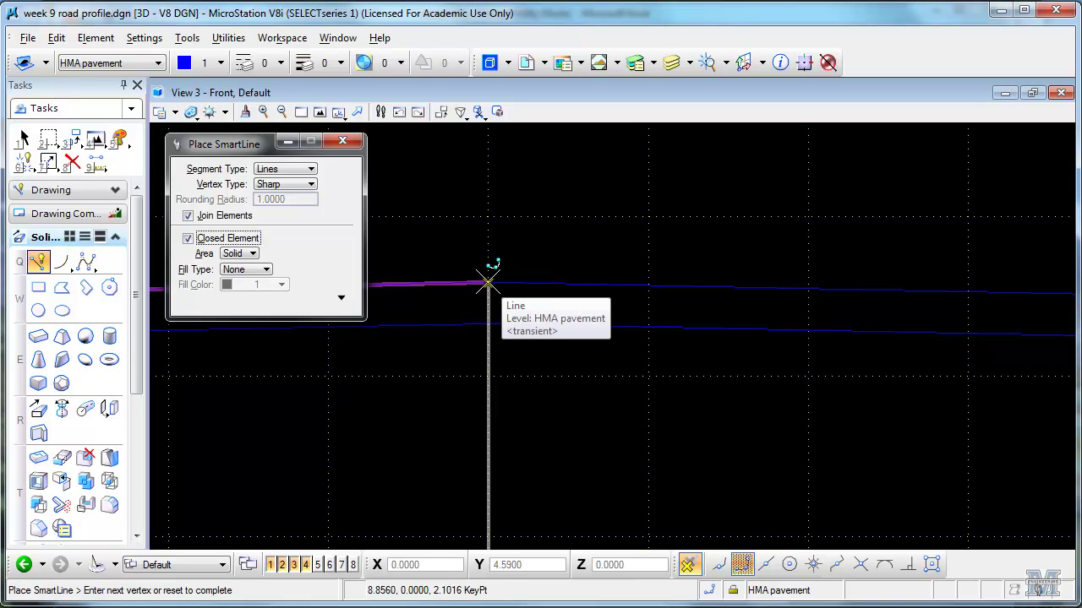
right_click(487, 283)
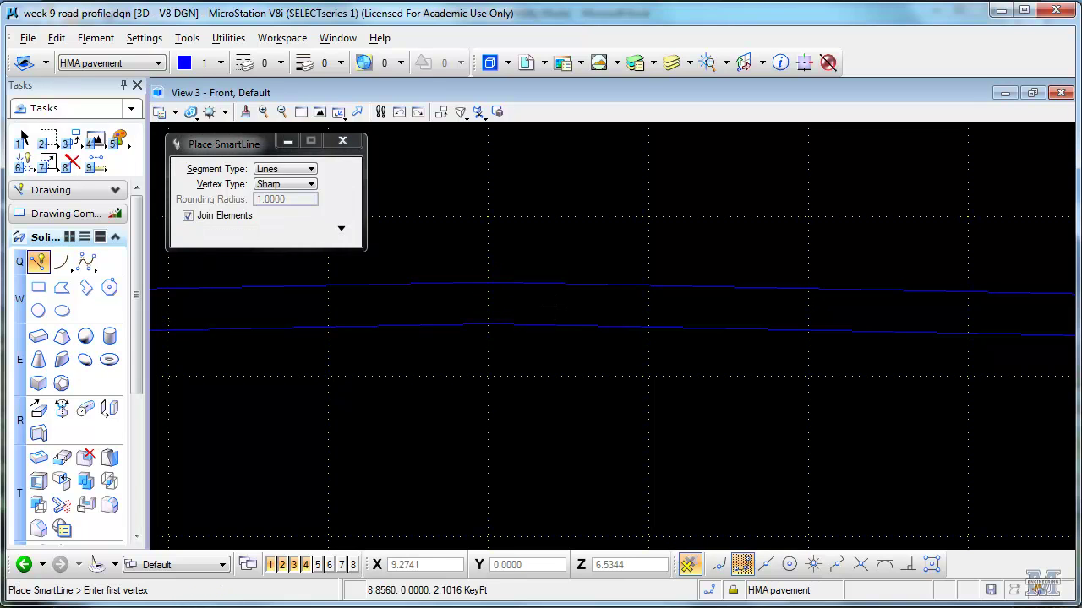
scroll(555, 307, down, 3)
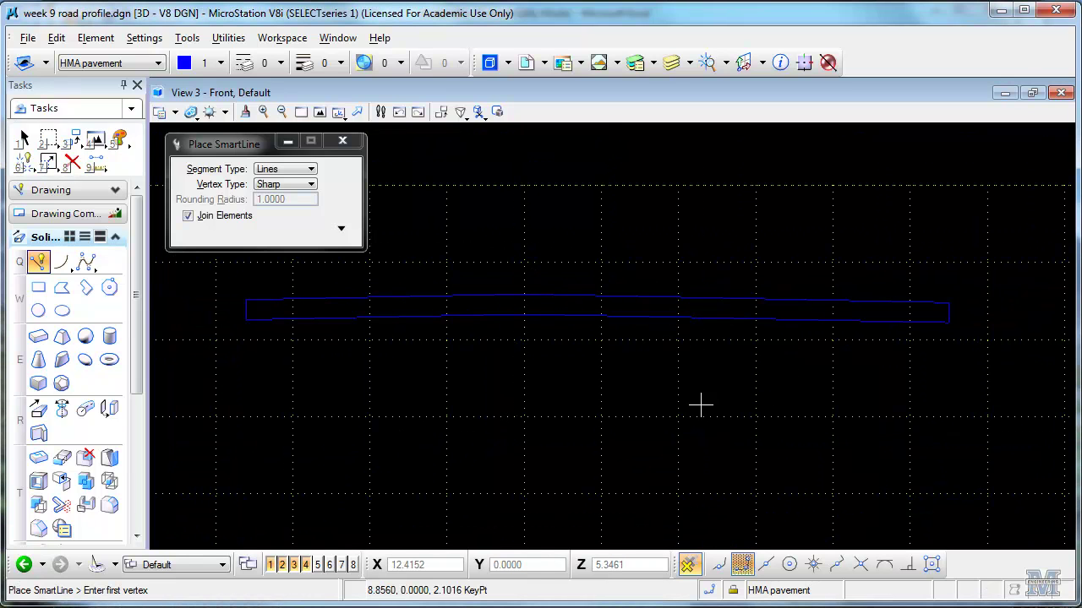
Step: Set the active colour to green and start the left shoulder at the pavement's left corner
click(219, 64)
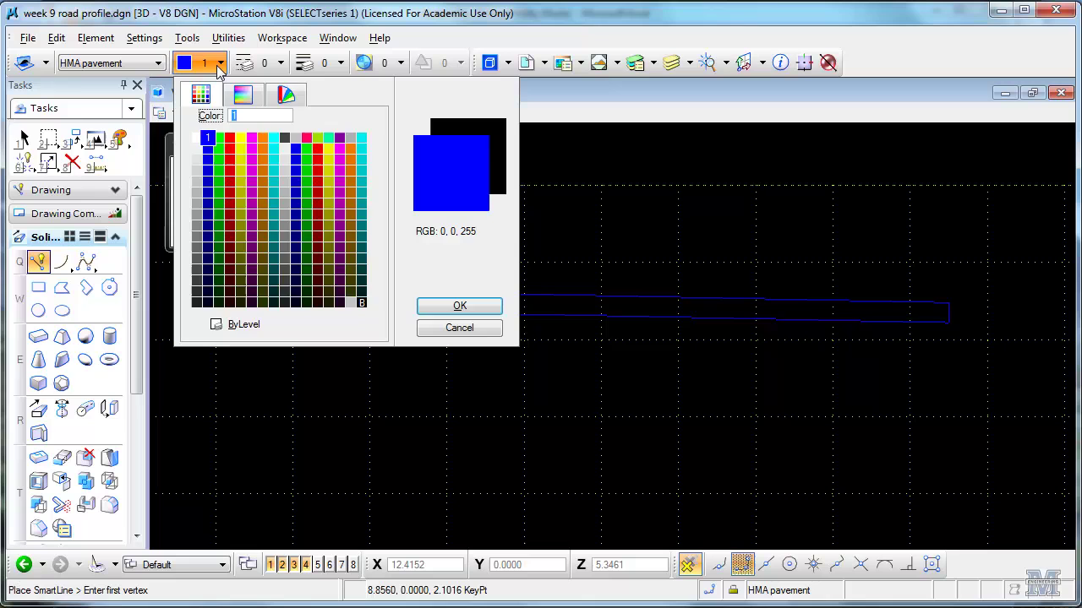
click(220, 139)
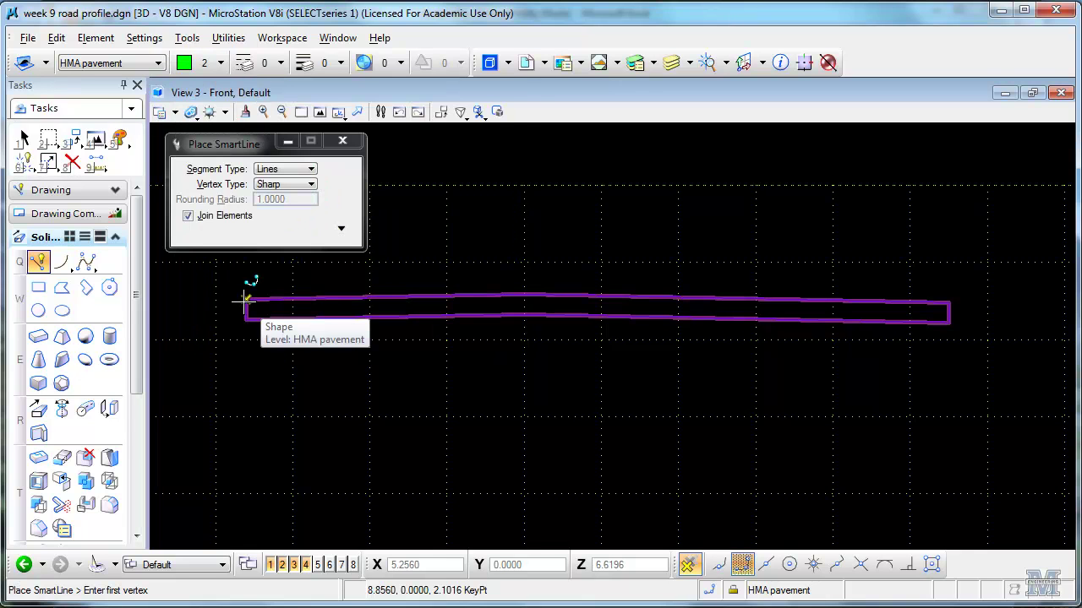
scroll(249, 297, up, 1)
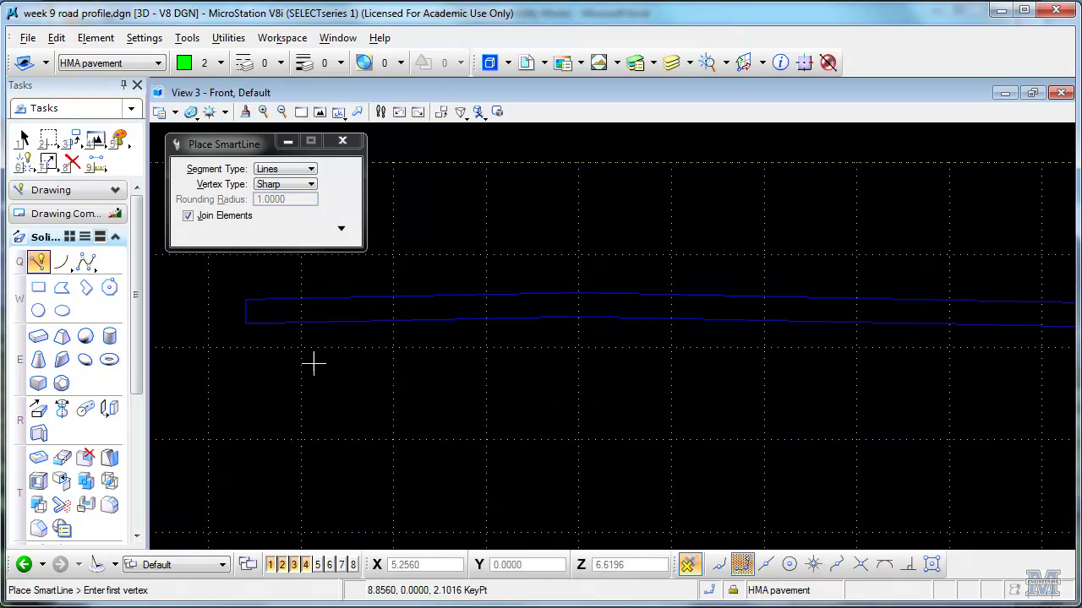
middle_drag(391, 377, 328, 377)
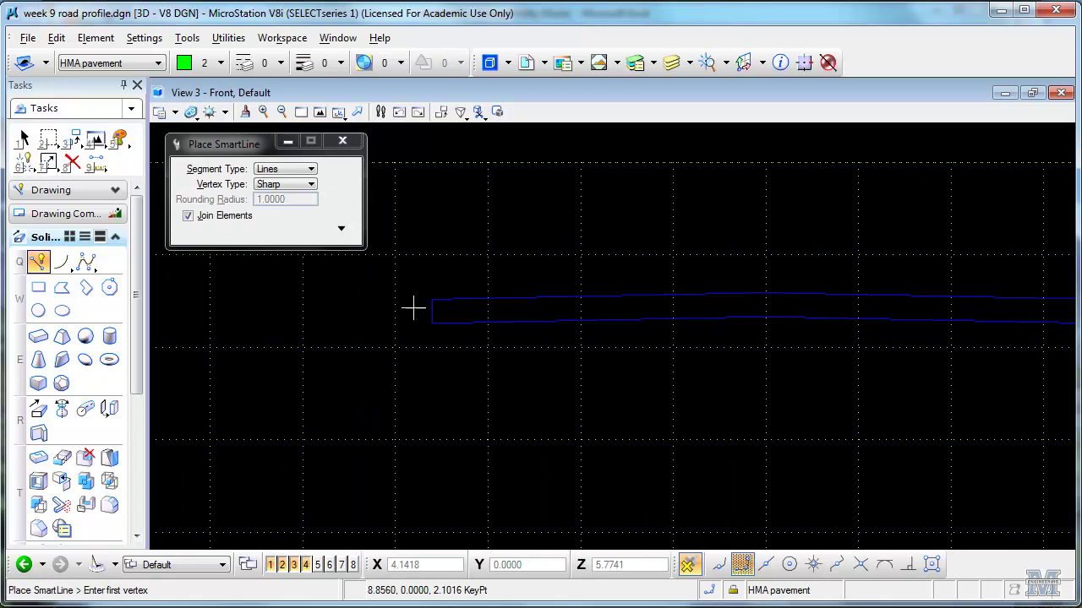
click(431, 299)
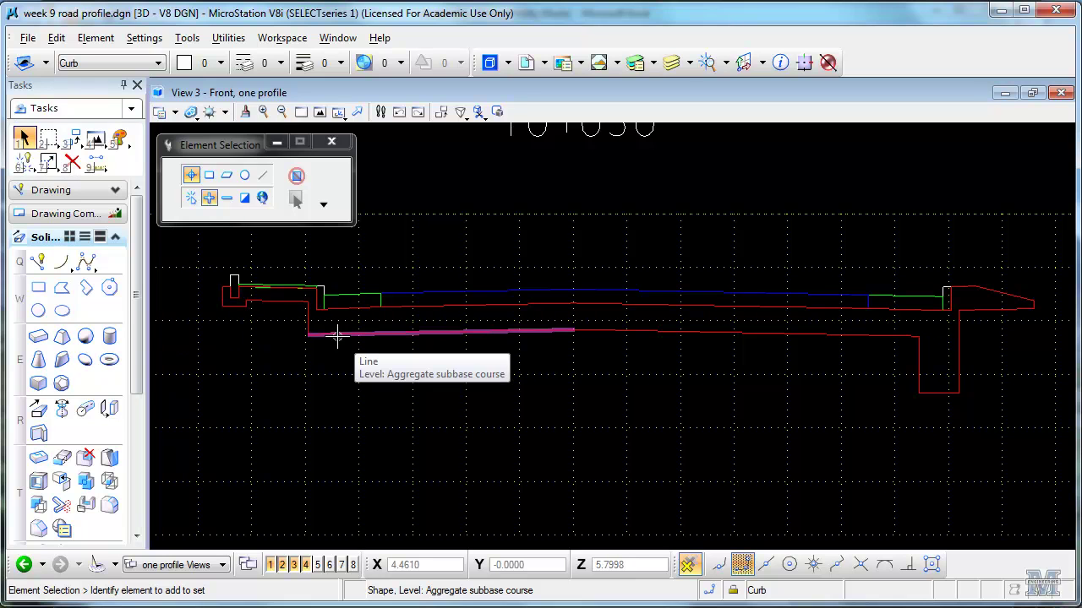
Step: Measure Area by element: pavement 2.3413 m2 and right shoulder 0.3577 m2
click(94, 164)
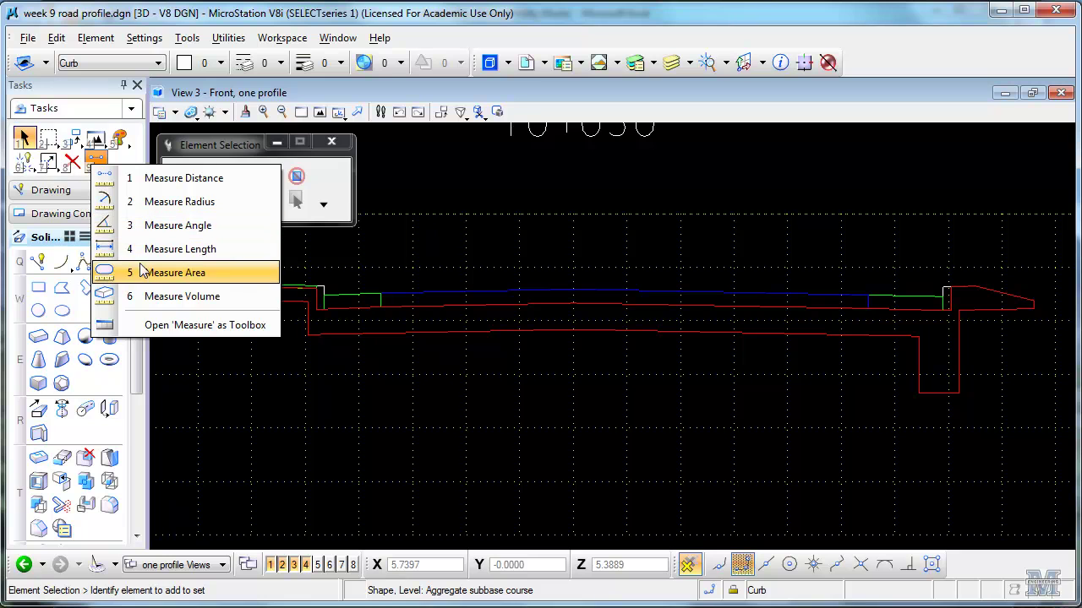
click(175, 273)
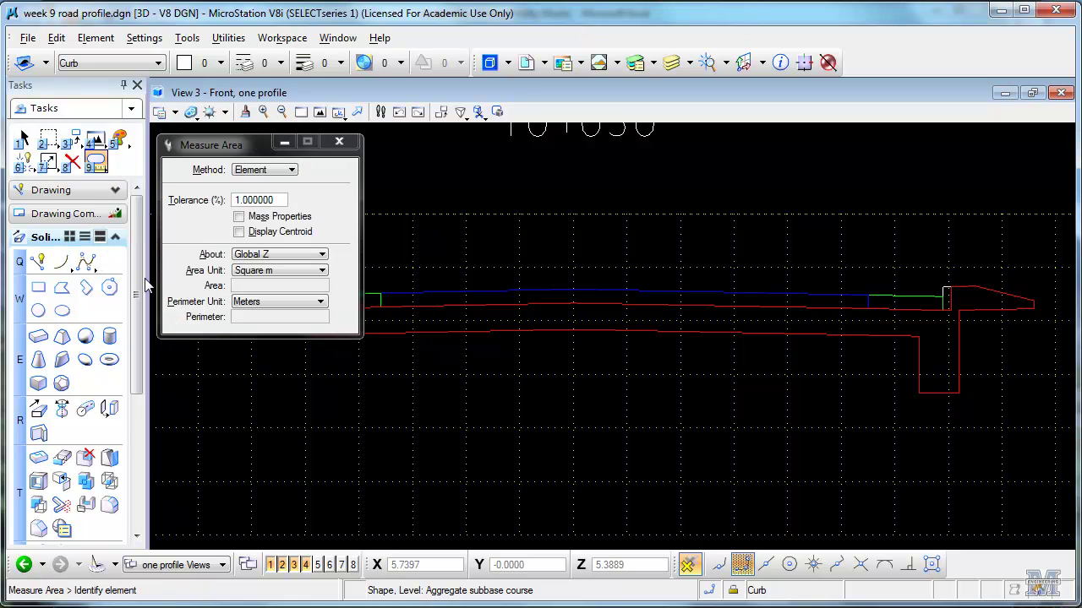
click(787, 296)
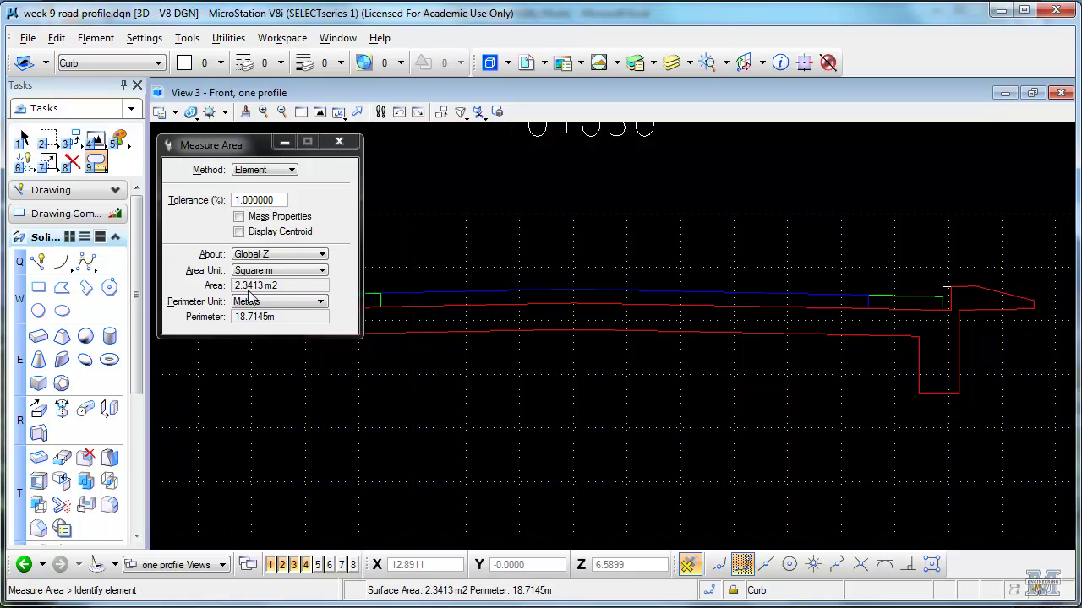
click(919, 296)
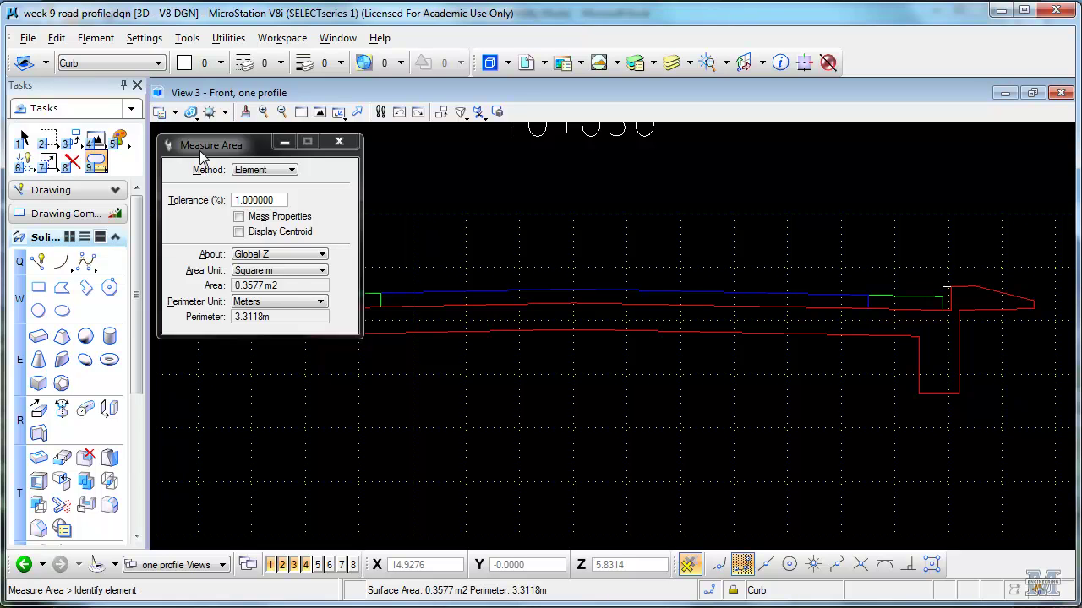
click(26, 162)
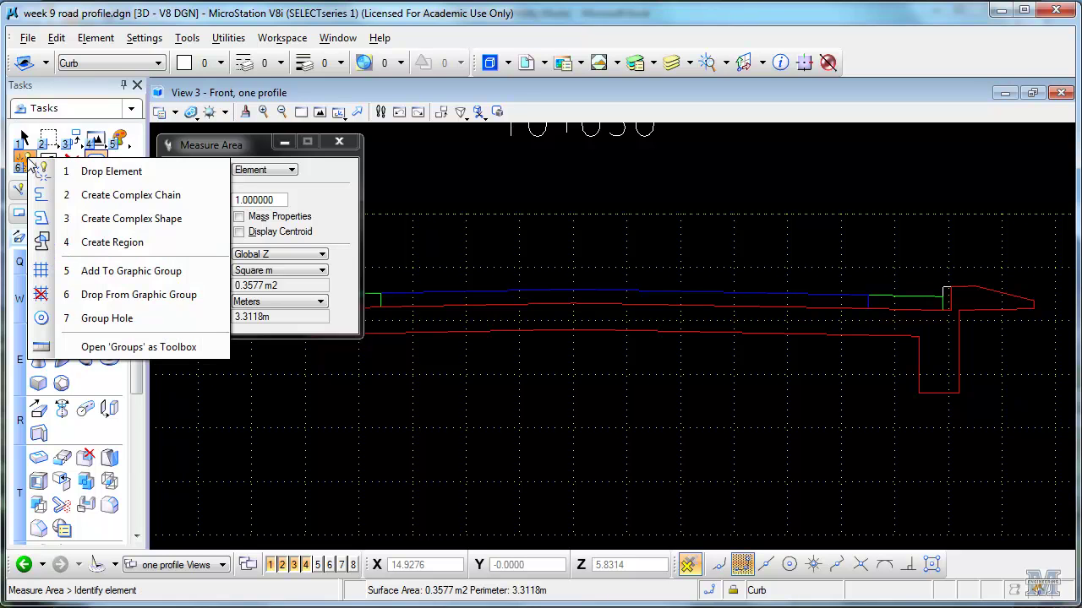
Step: Start Create Complex Shape with the Automatic joining method
click(48, 219)
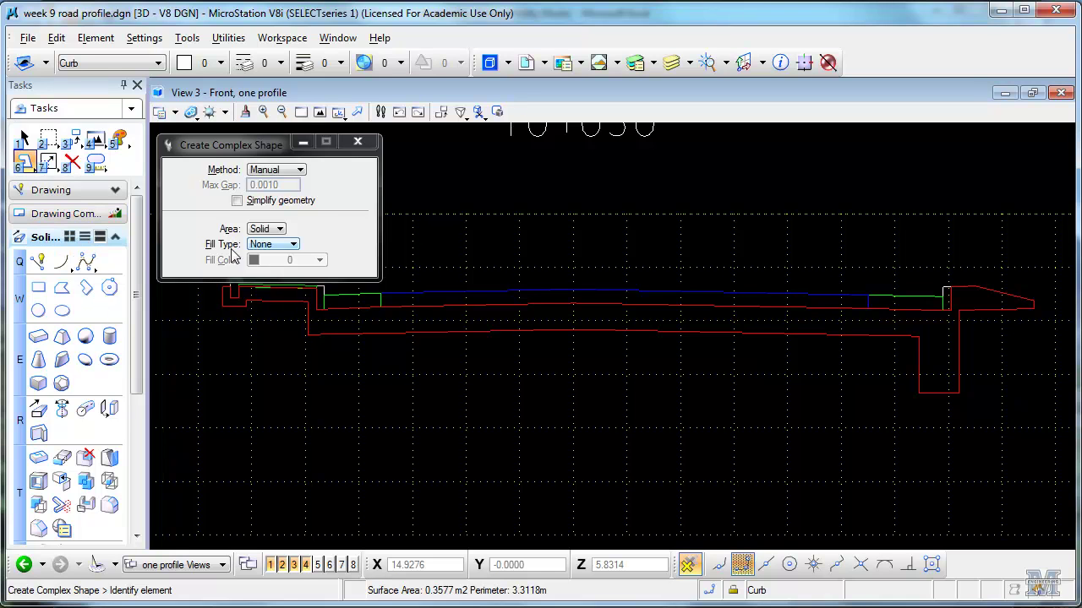
click(292, 170)
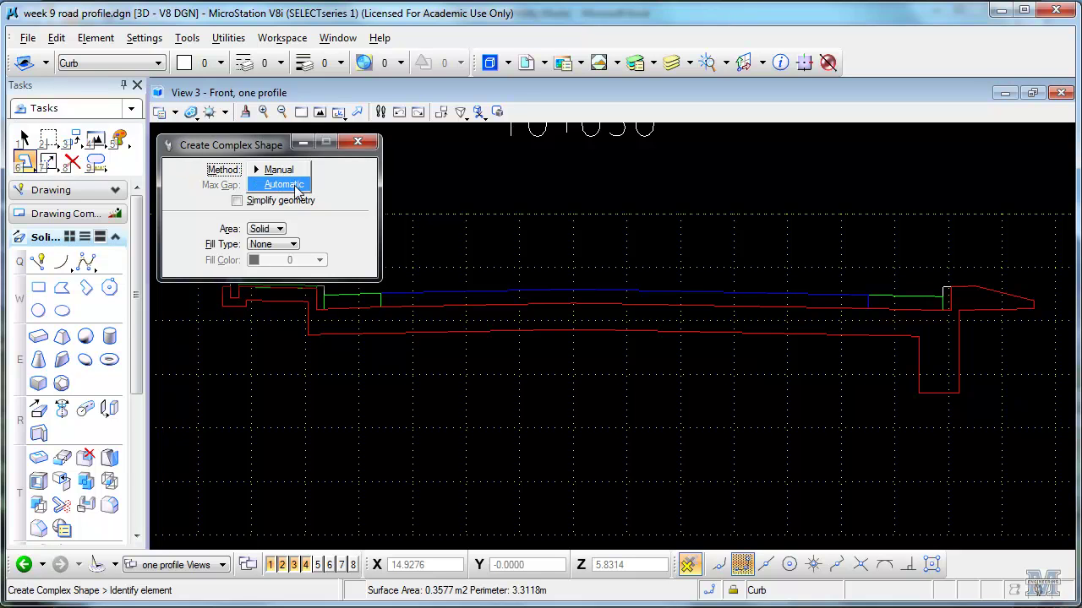
click(293, 186)
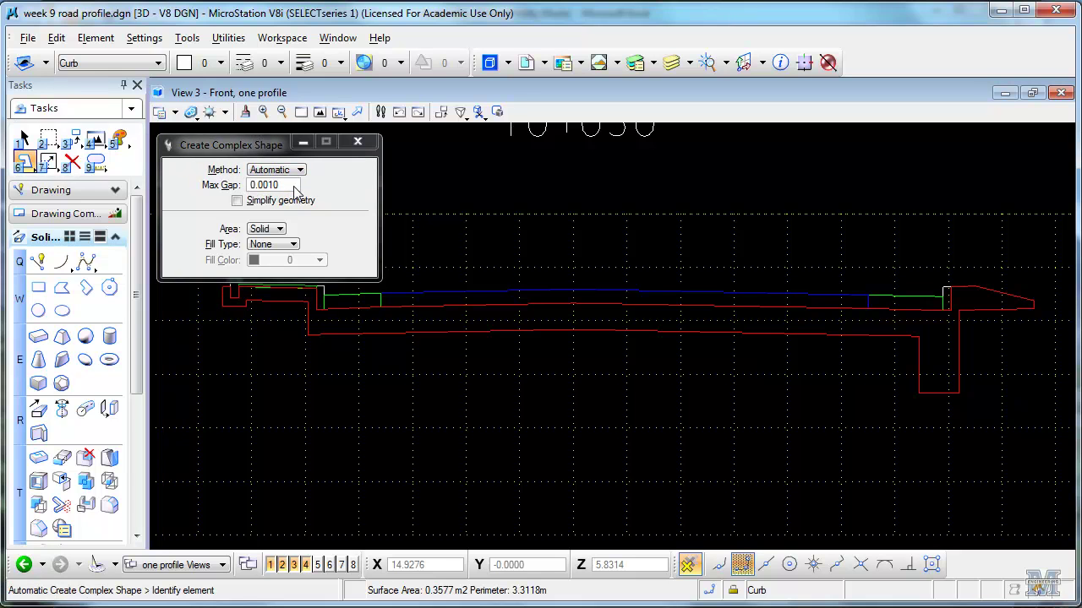
Step: Chain the sub-base segments from the bottom line into a closed shape, then measure its 7.7729 m2 area
click(408, 331)
click(599, 325)
click(617, 331)
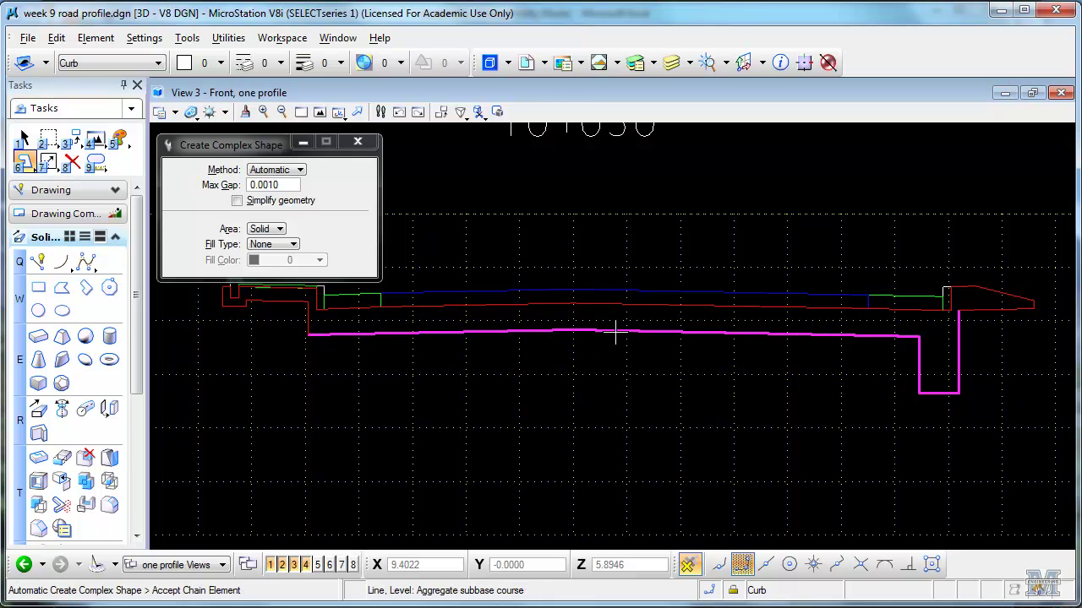
click(753, 336)
click(760, 355)
click(760, 355)
click(760, 355)
click(761, 355)
click(761, 355)
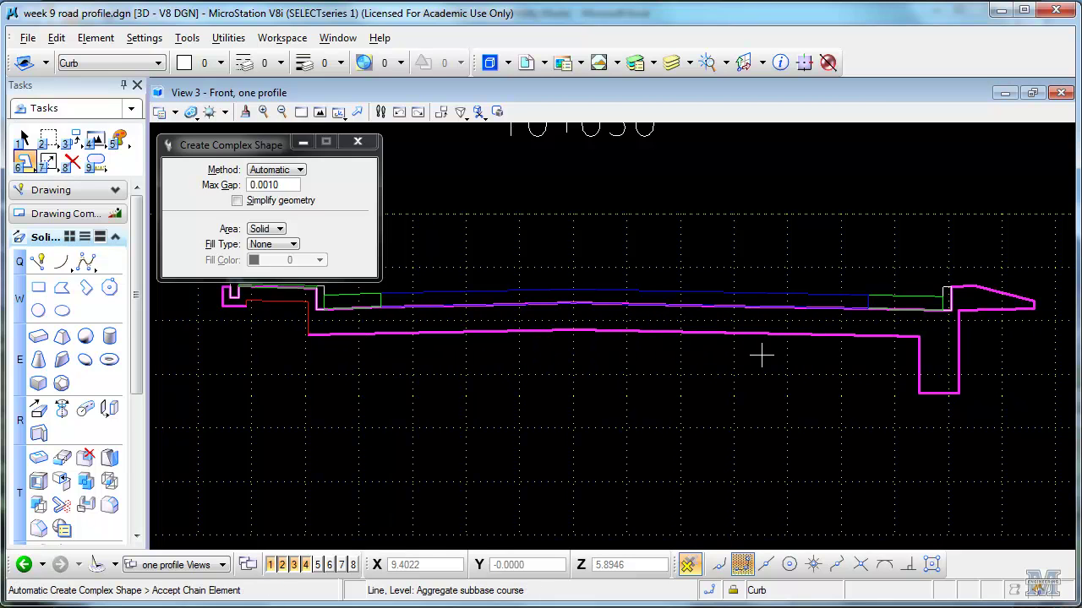
click(760, 355)
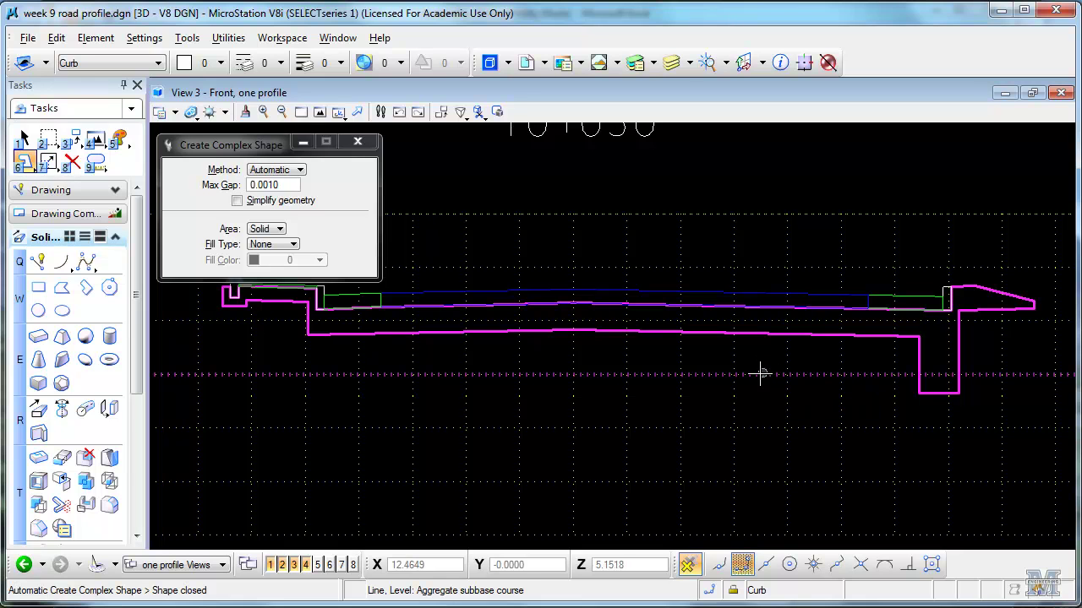
click(761, 372)
click(96, 162)
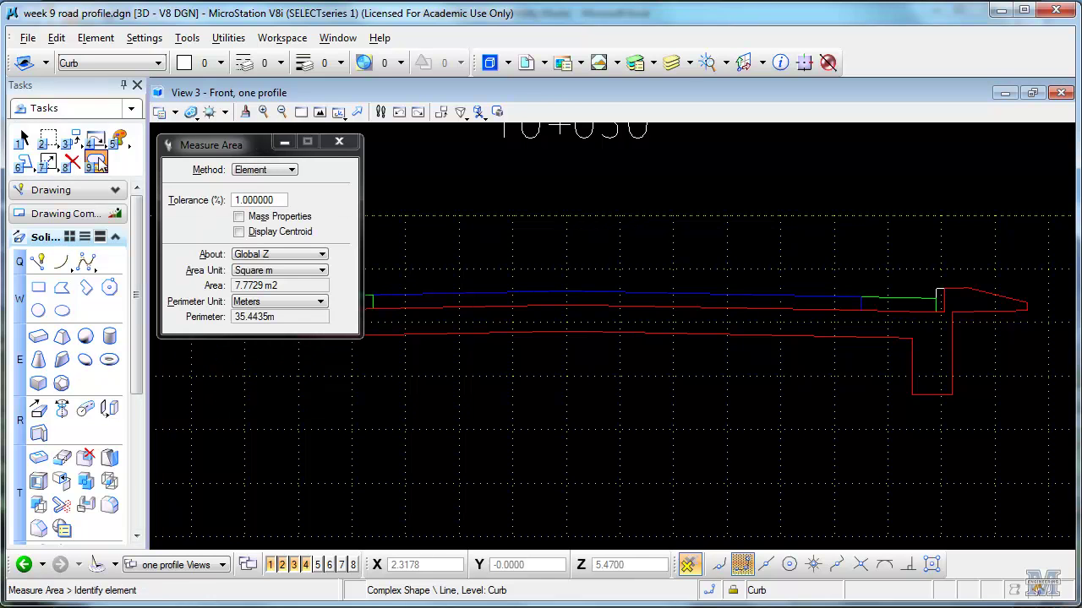